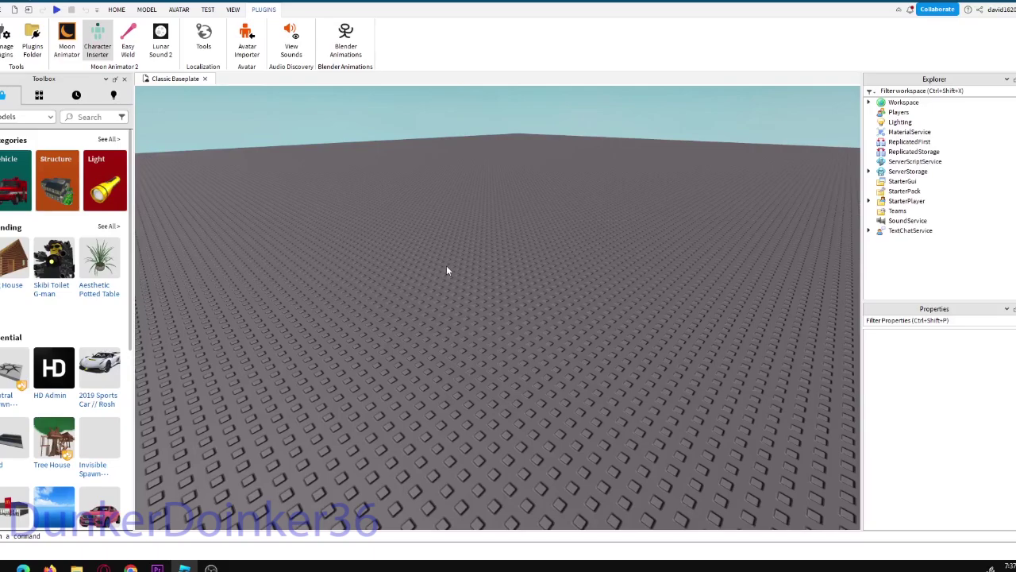
Insert the R6 preset character into the workspace, position it on the baseplate and turn it around.
left_click(99, 42)
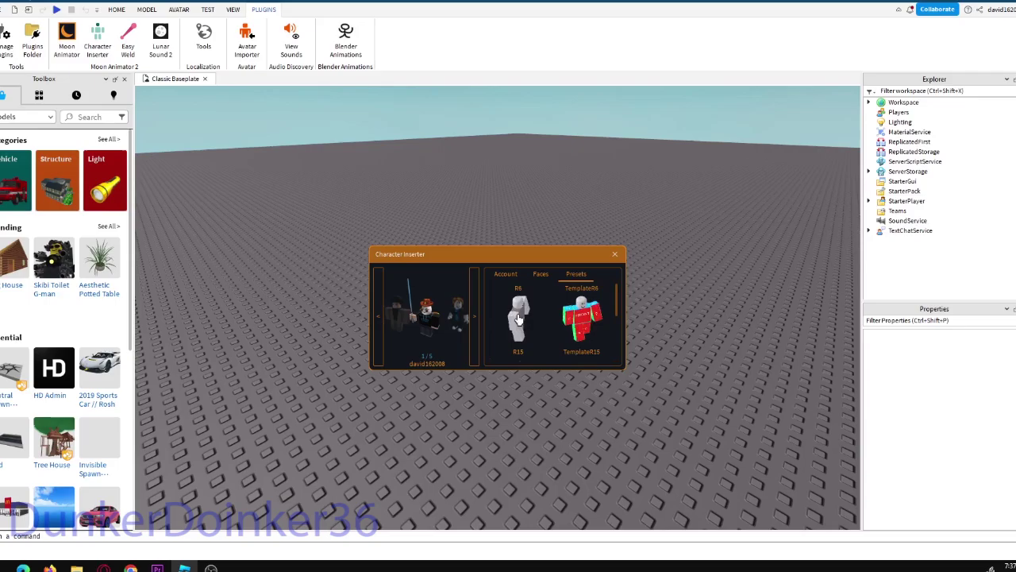
left_click(518, 319)
left_click(614, 255)
left_click_drag(509, 342, 387, 377)
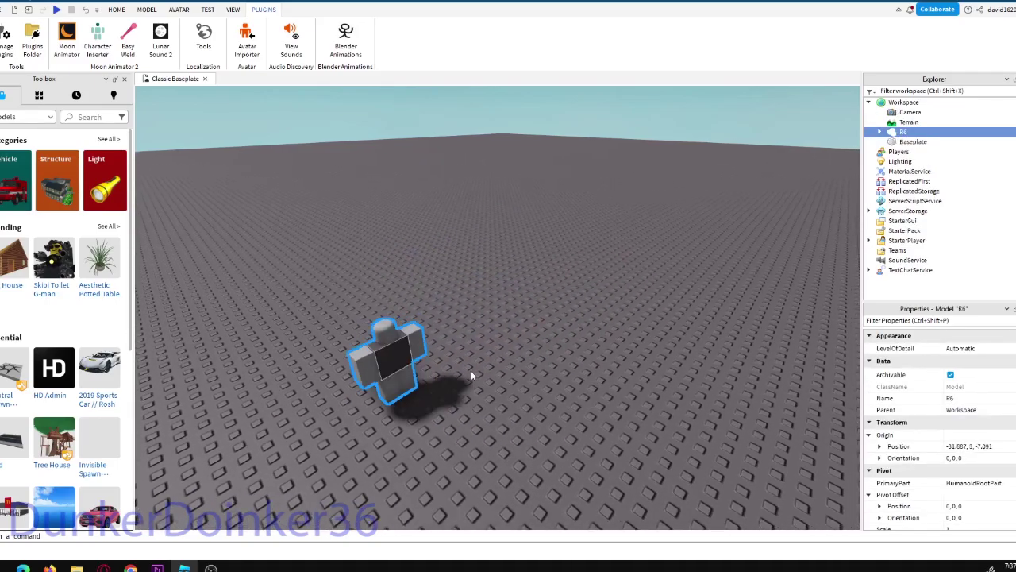
key("ctrl+r")
left_click(507, 361)
key("w")
right_click_drag(506, 362, 507, 362)
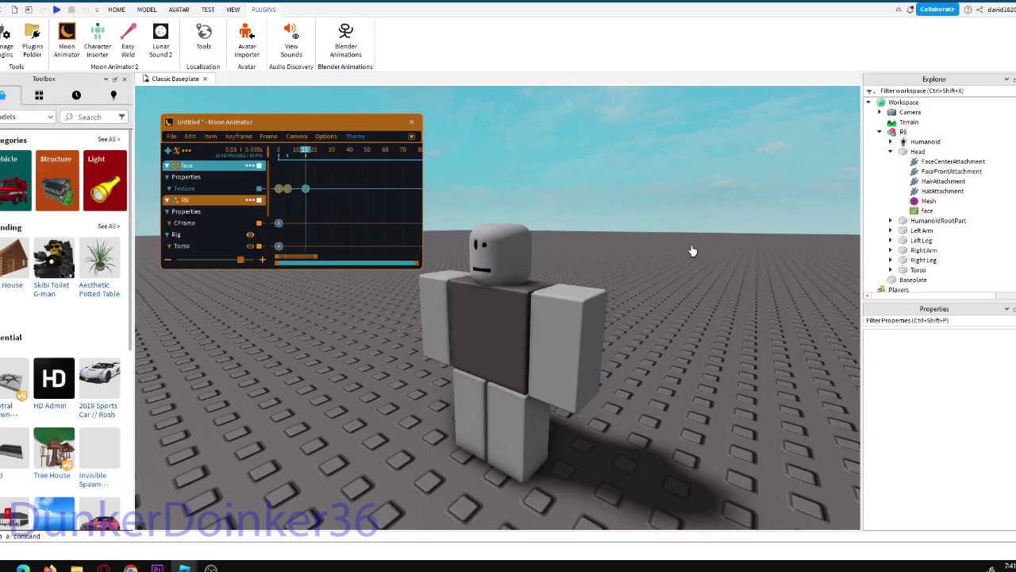
Move the animation to frame 5 and export the R6's Head, Torso, both arms and both legs, leaving out HumanoidRootPart.
left_click_drag(295, 154, 288, 164)
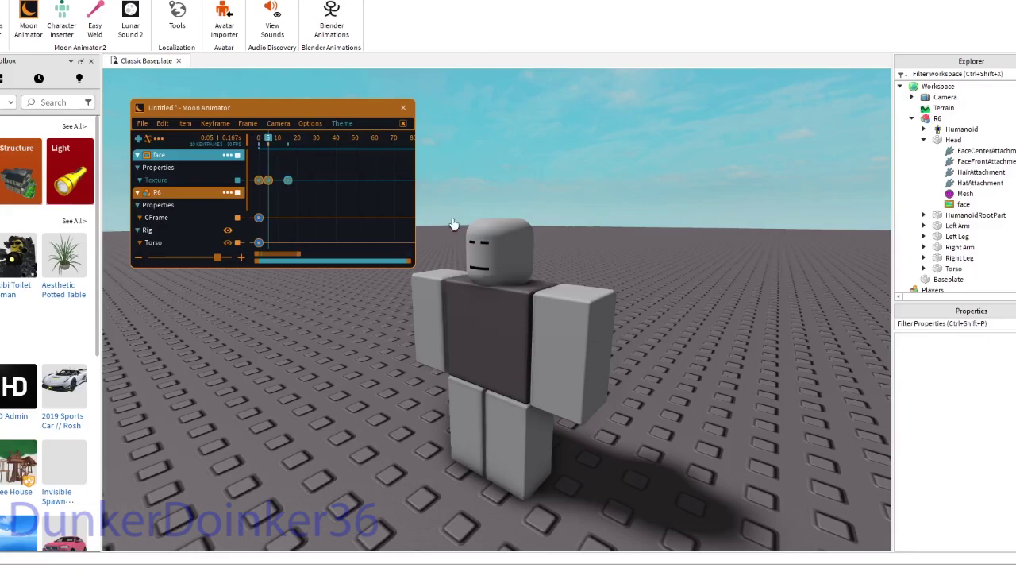
left_click(925, 141)
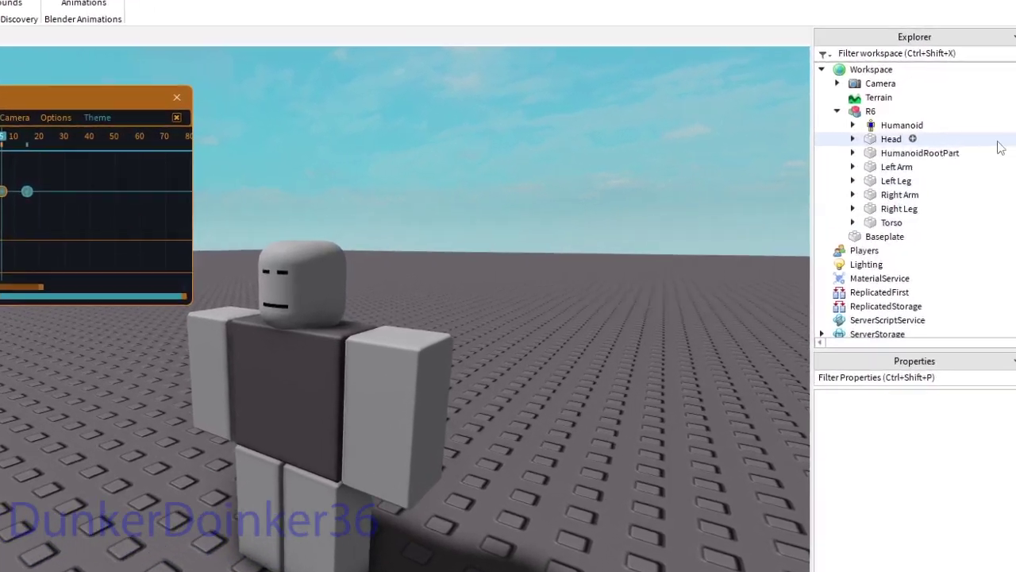
left_click(1007, 140)
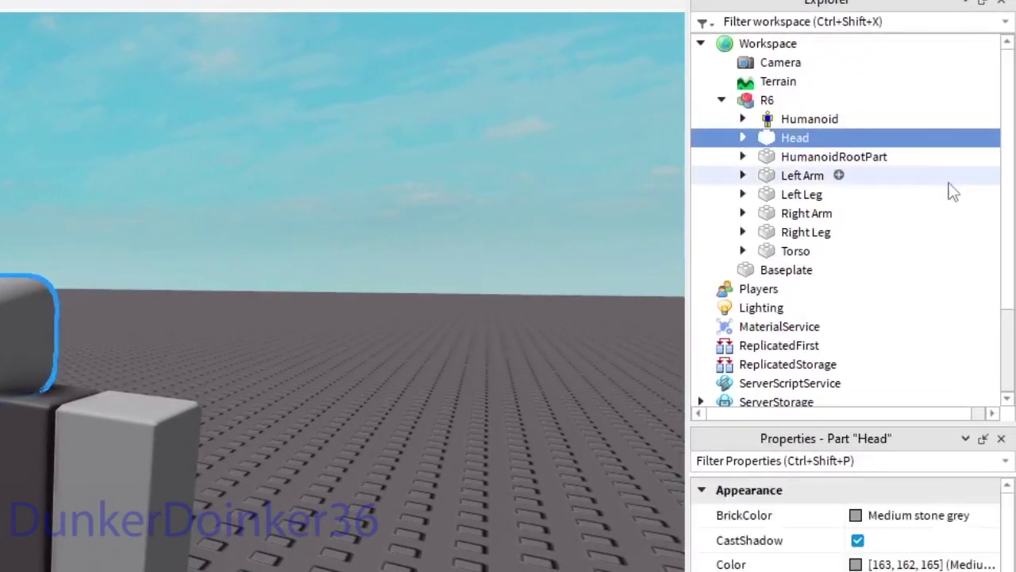
left_click(949, 181, "ctrl")
left_click(935, 196, "ctrl")
left_click(925, 232, "ctrl")
left_click(910, 248, "ctrl")
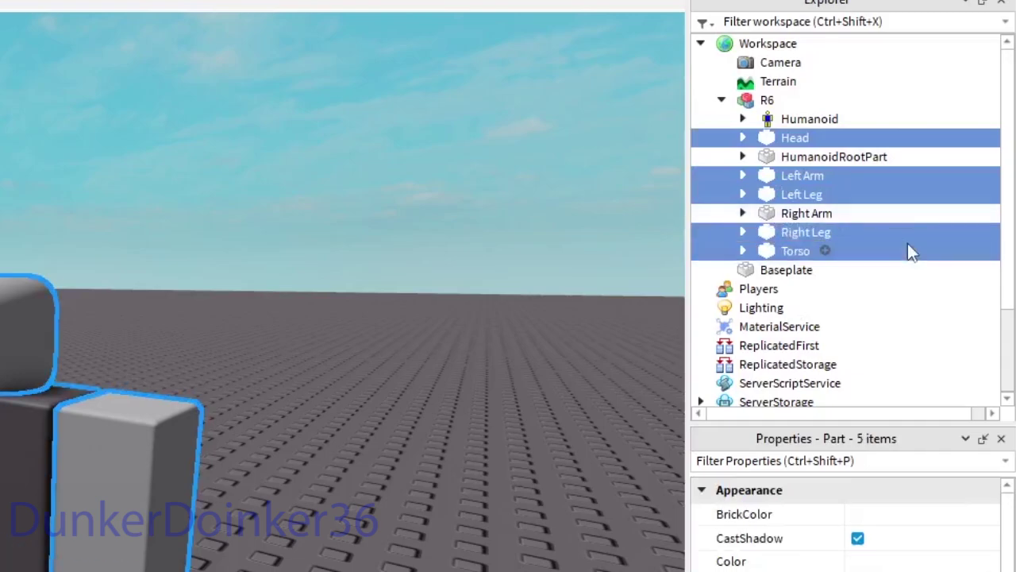
left_click(912, 213, "ctrl")
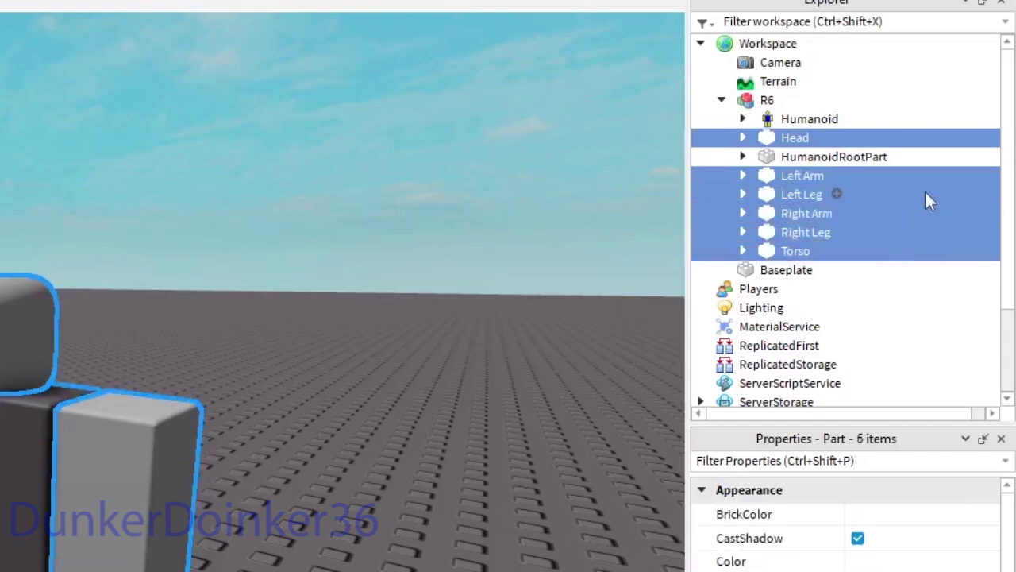
right_click(931, 200)
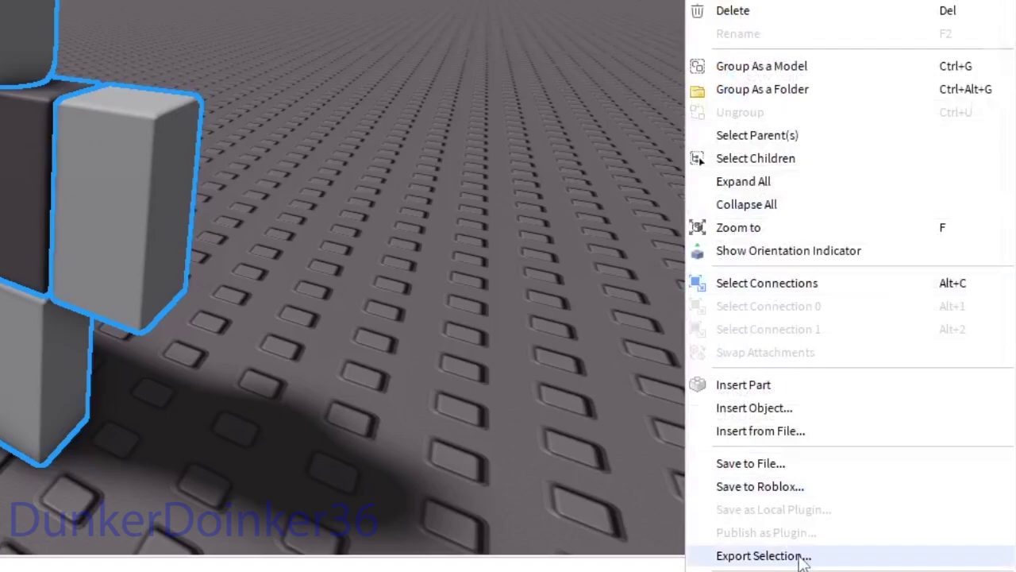
left_click(802, 556)
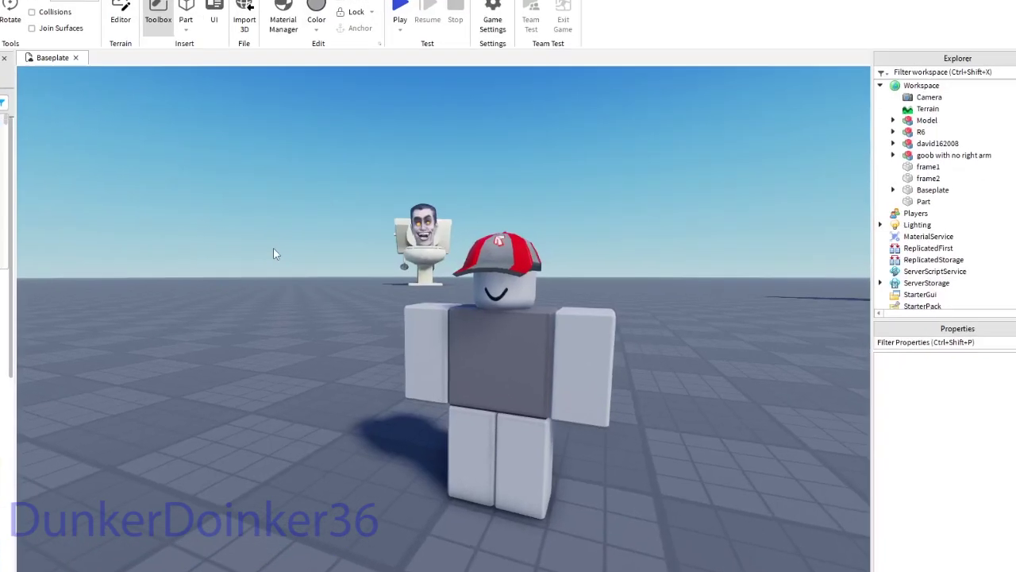
Save and close the Moon Animator file.
left_click(853, 133)
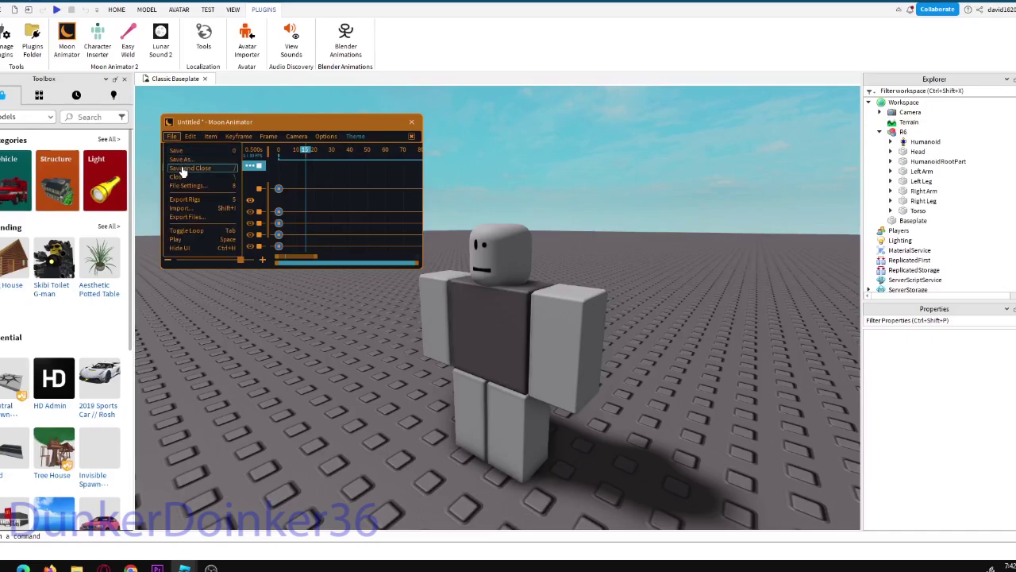
left_click(183, 171)
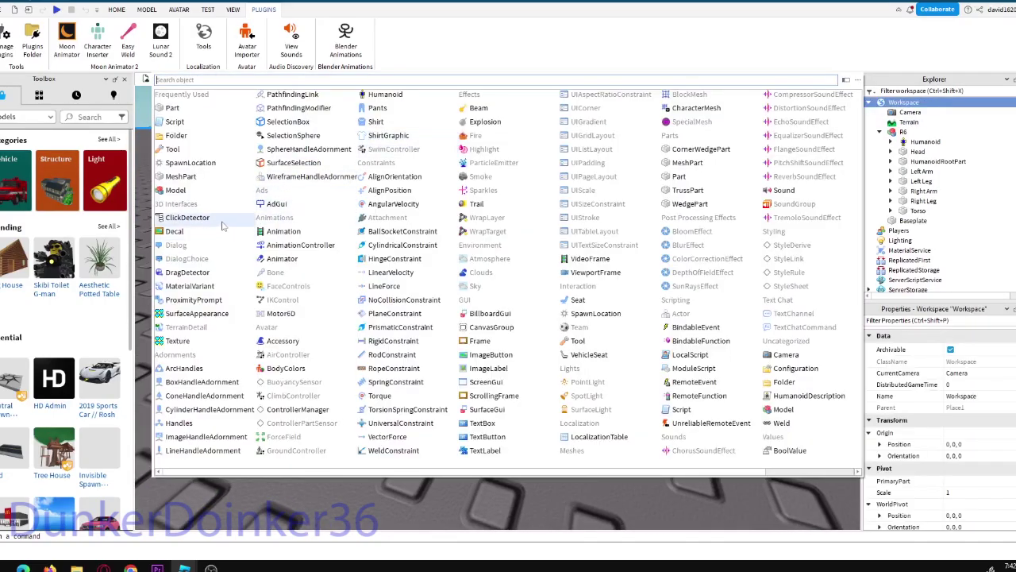
Insert a MeshPart into the Workspace and load pose1.obj as its mesh, declining the file's location data.
left_click(187, 181)
right_click_drag(564, 316, 556, 336)
key("d")
left_click(1011, 422)
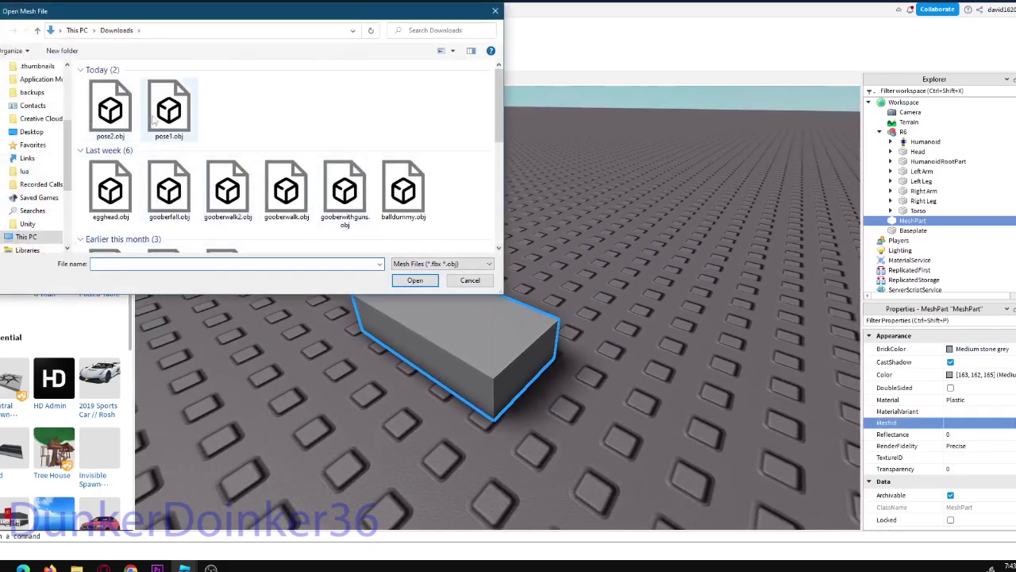
left_click(425, 284)
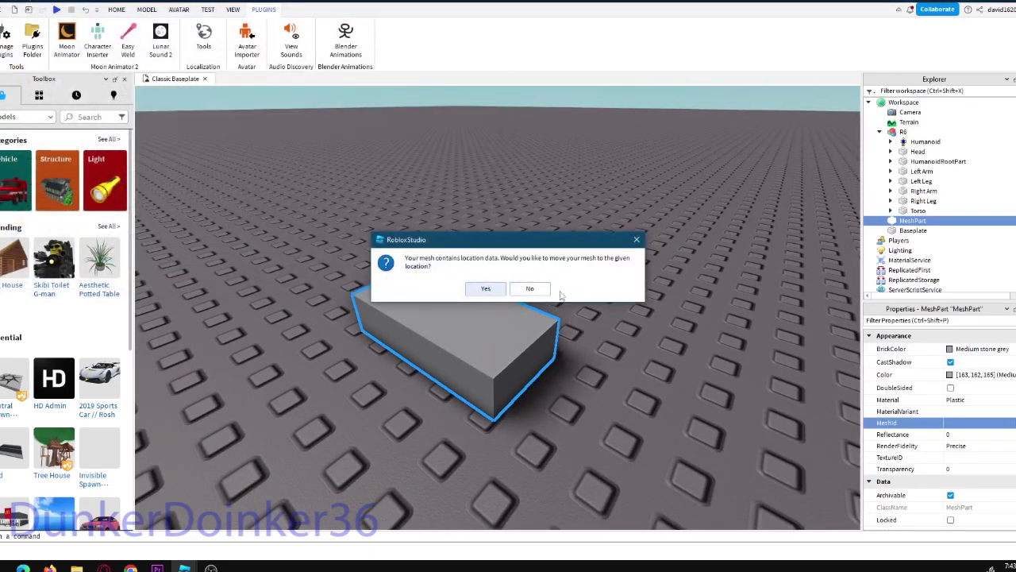
left_click(530, 289)
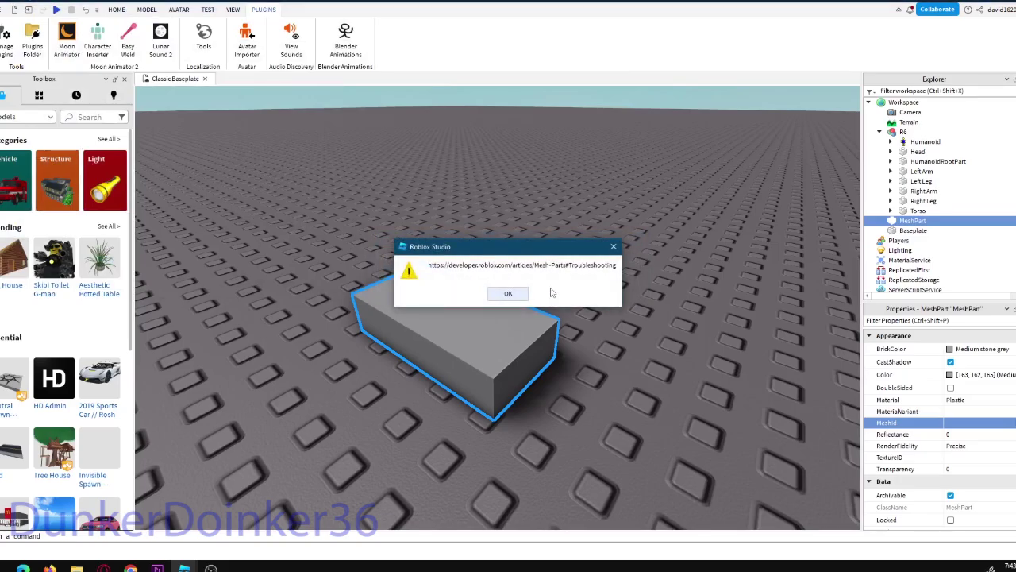
left_click(509, 294)
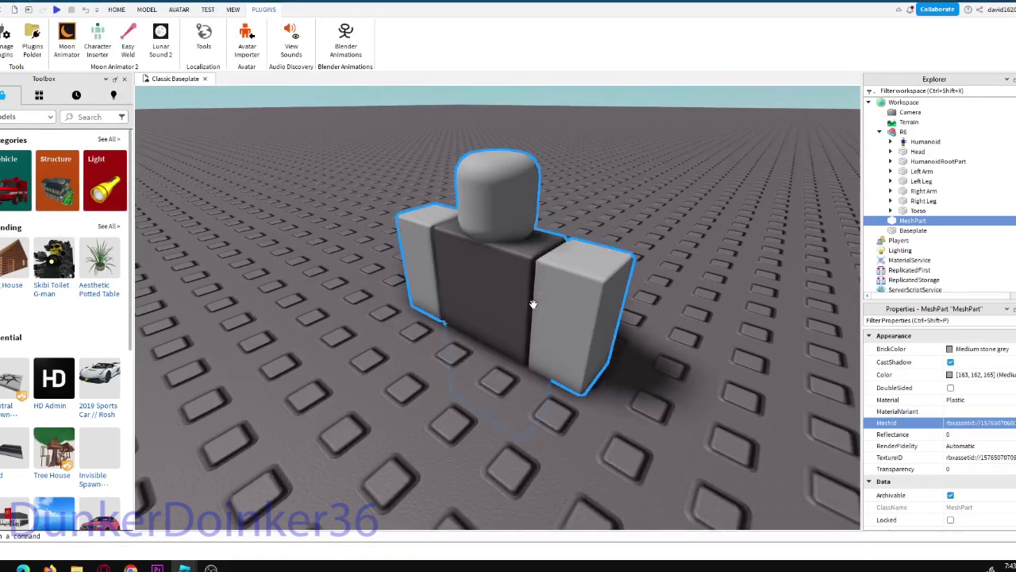
right_click_drag(569, 276, 563, 283)
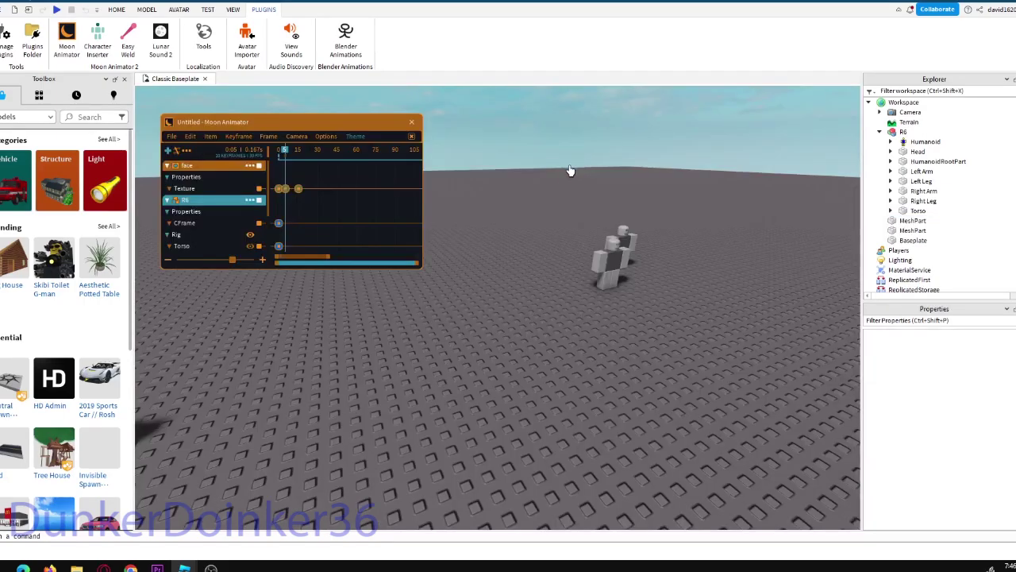
Add the pose MeshPart to the Moon Animator timeline at frame 1 with its CFrame property.
right_click_drag(571, 171, 556, 179)
right_click_drag(456, 182, 456, 182)
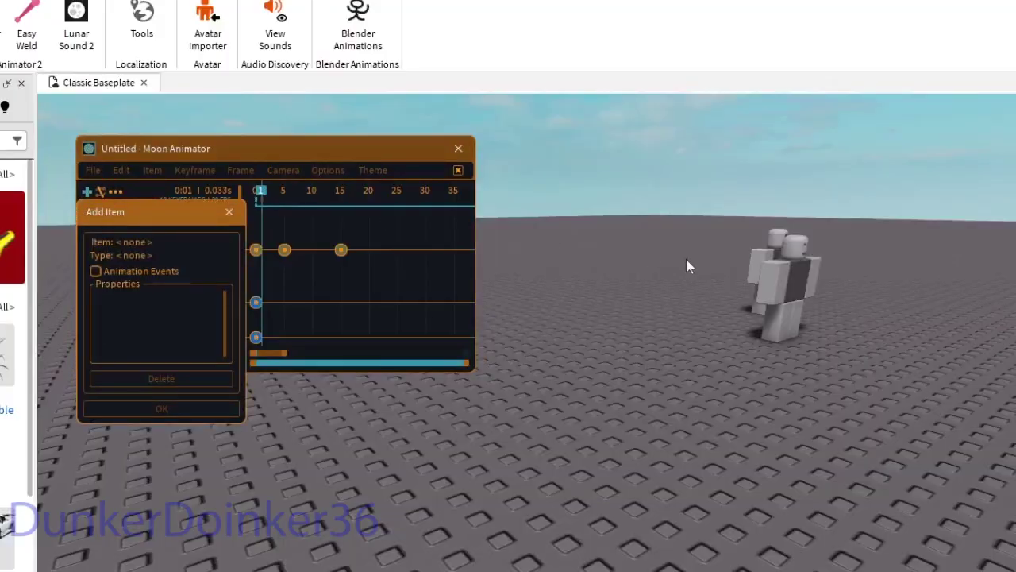
key("a")
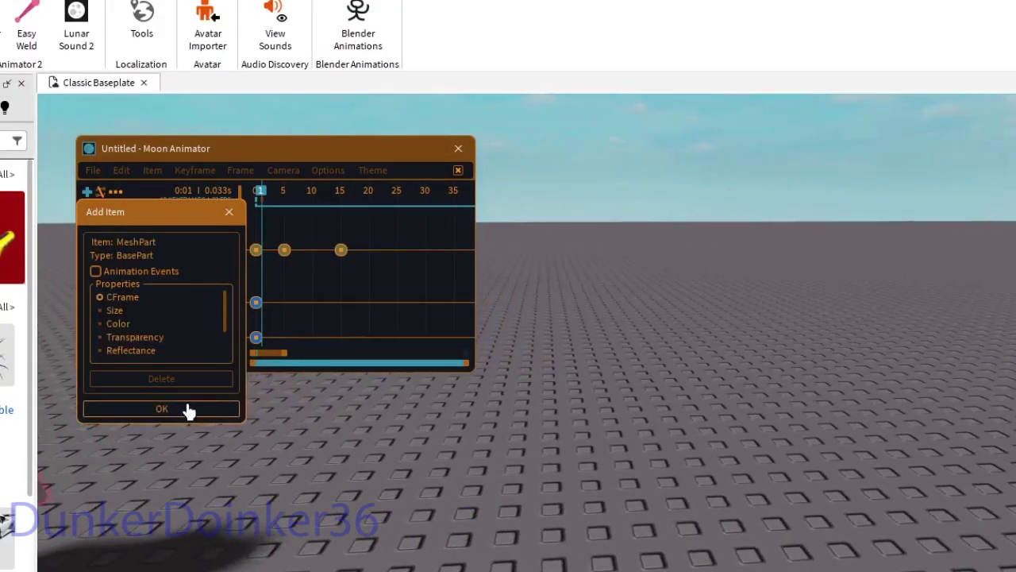
left_click(162, 409)
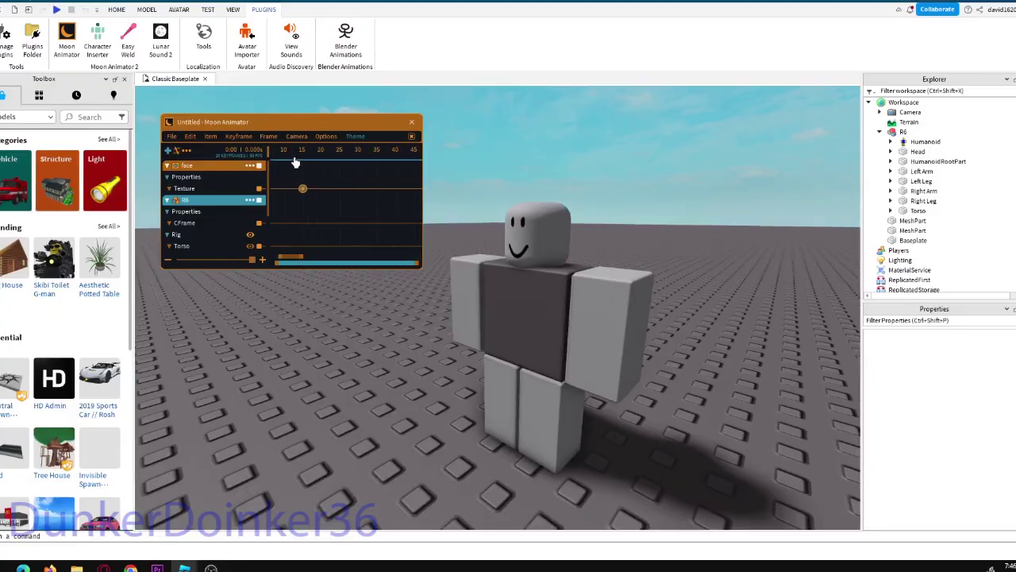
Turn on the onion skin overlay for the R6 rig.
key("b")
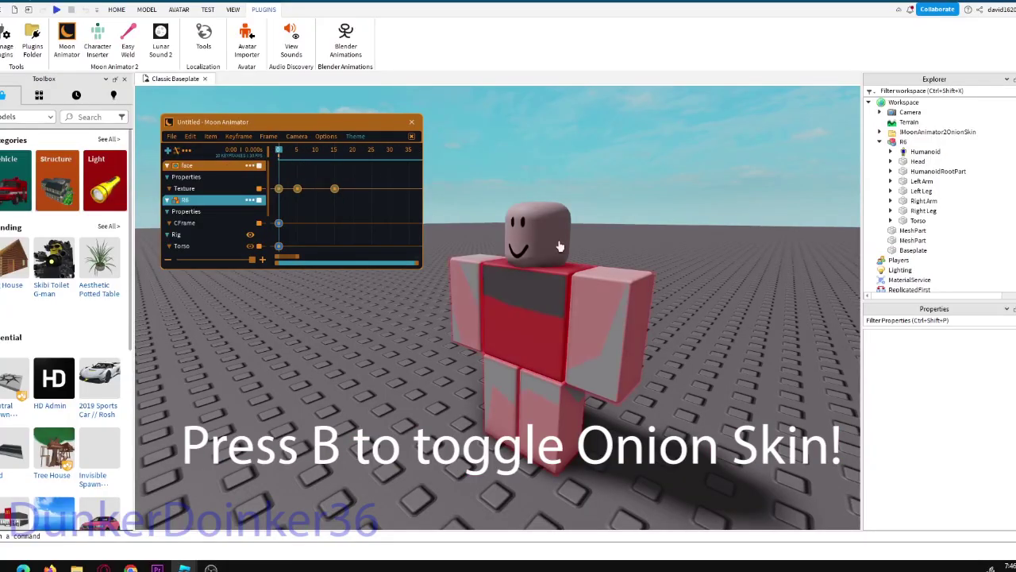
right_click_drag(636, 236, 637, 237)
key("w")
key("d")
key("a")
key("a")
right_click_drag(556, 248, 558, 248)
key("d")
right_click_drag(557, 249, 557, 249)
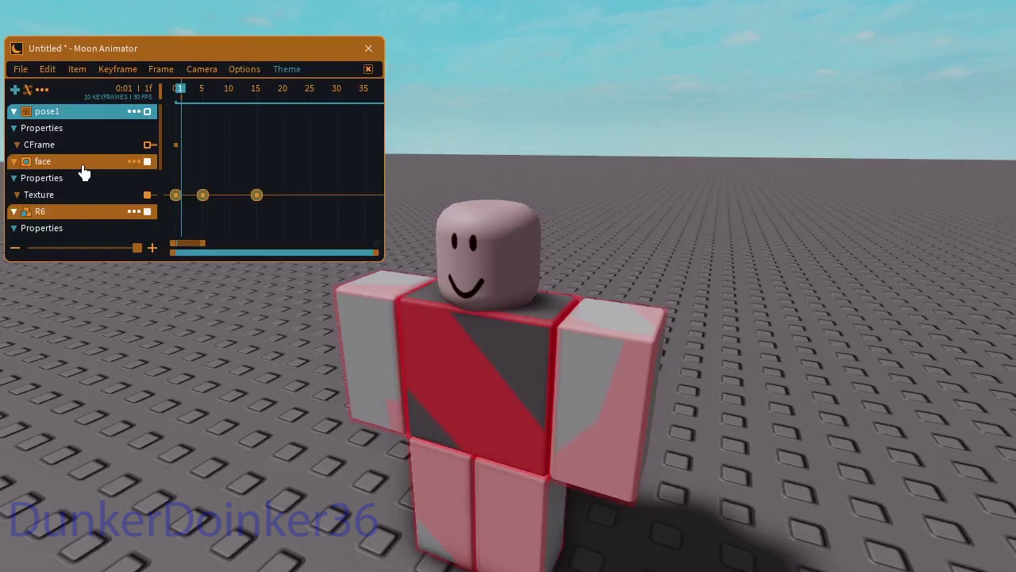
Move the whole R6 rig down beneath the baseplate at frame 1 by keyframing its CFrame.
scroll(84, 185, "down", 4)
left_click(61, 181)
key("r")
left_click_drag(484, 280, 490, 556)
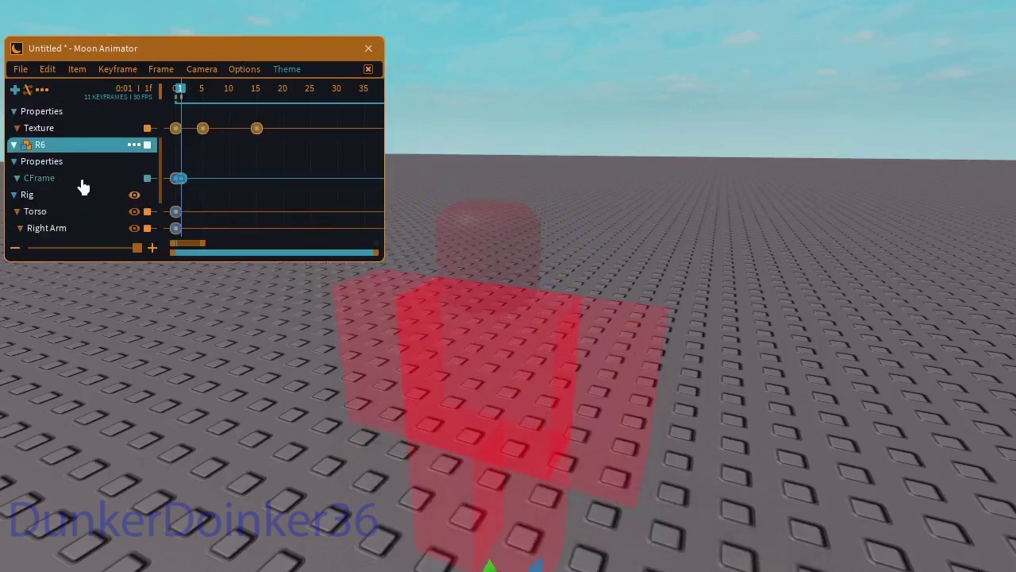
scroll(89, 176, "up", 4)
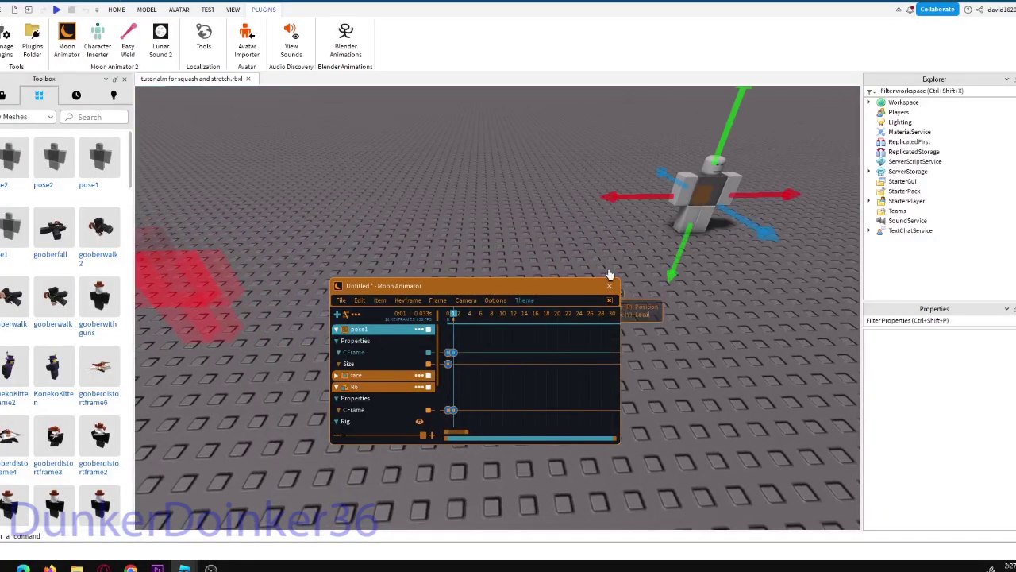
Move the pose1 mesh onto the R6 rig's onion skin at frame 1.
left_click_drag(634, 196, 293, 228)
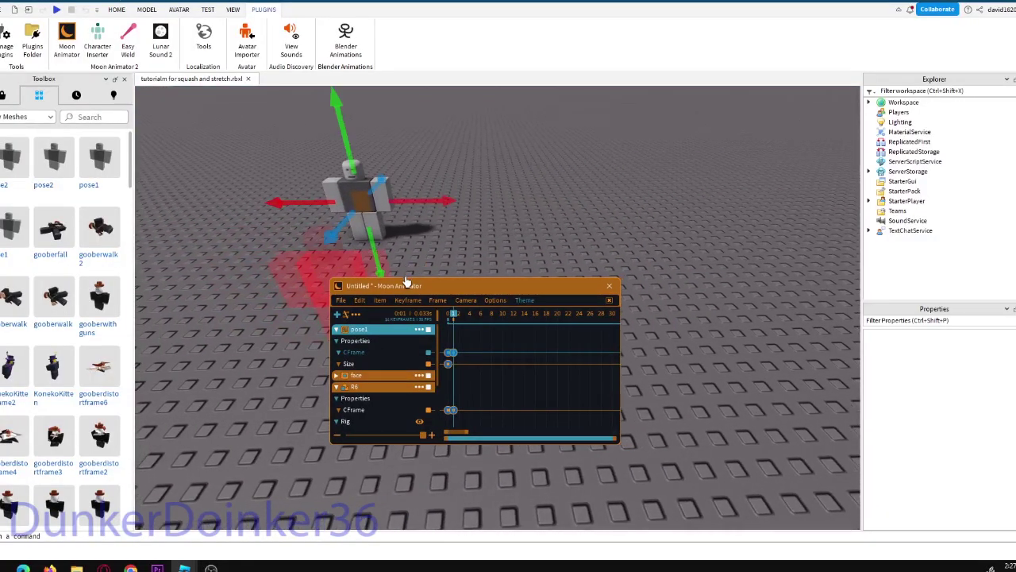
left_click_drag(406, 282, 594, 280)
left_click_drag(332, 232, 274, 369)
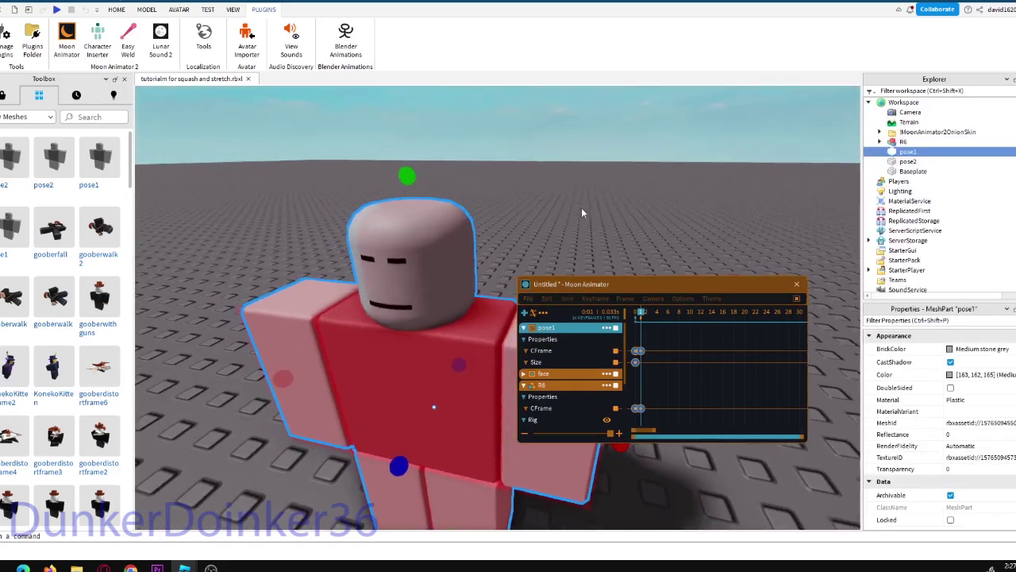
Squash the pose1 mesh vertically and stretch it wider and deeper at frame 5.
scroll(581, 207, "up", 3)
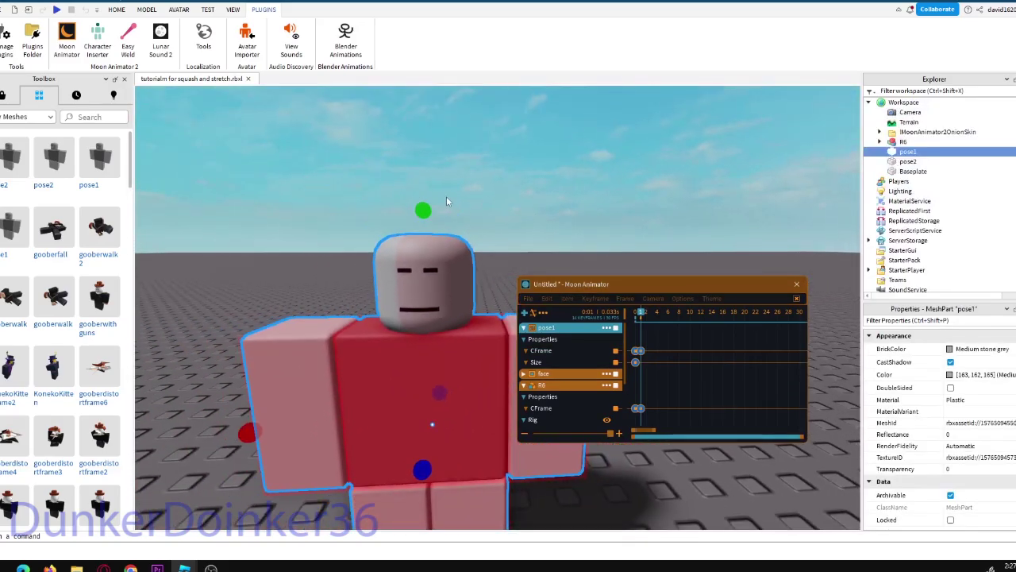
left_click_drag(427, 210, 424, 233)
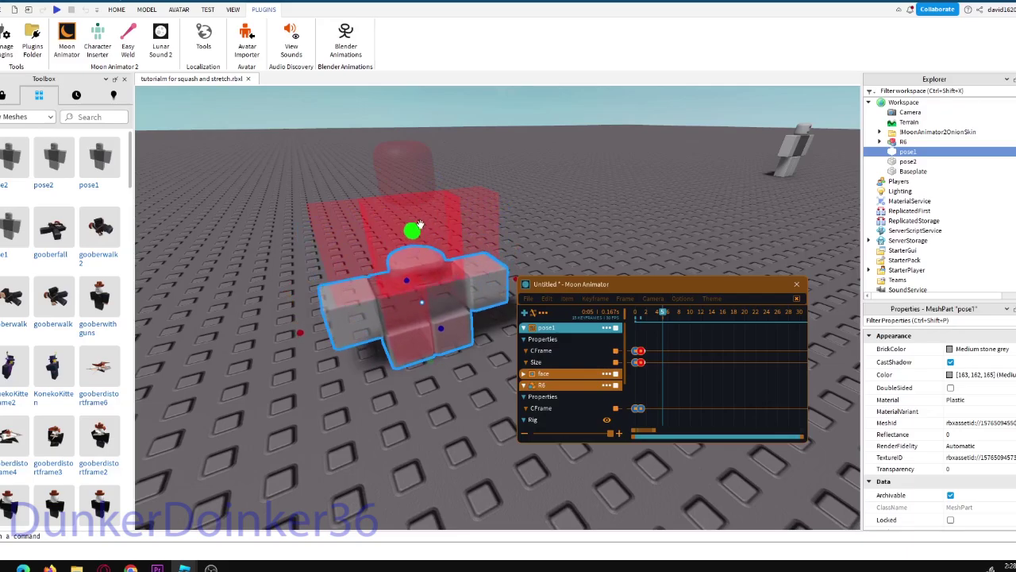
right_click_drag(420, 224, 422, 286)
left_click_drag(349, 292, 299, 313, "ctrl")
left_click_drag(493, 392, 542, 476, "ctrl")
left_click(575, 351)
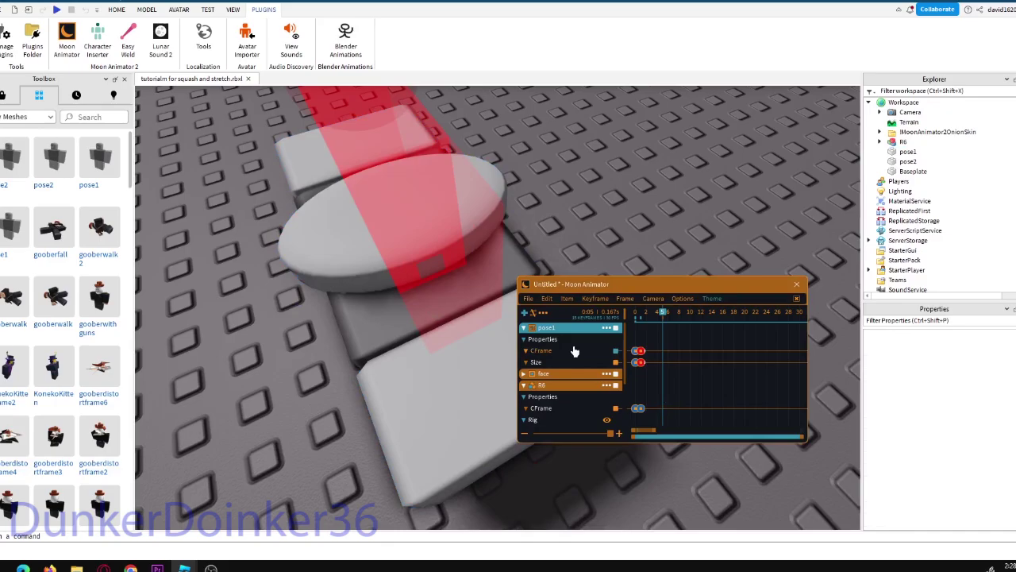
Play the squash animation from frame 0 to check how pose1 deforms.
left_click(637, 315)
scroll(633, 233, "down", 5)
key("space")
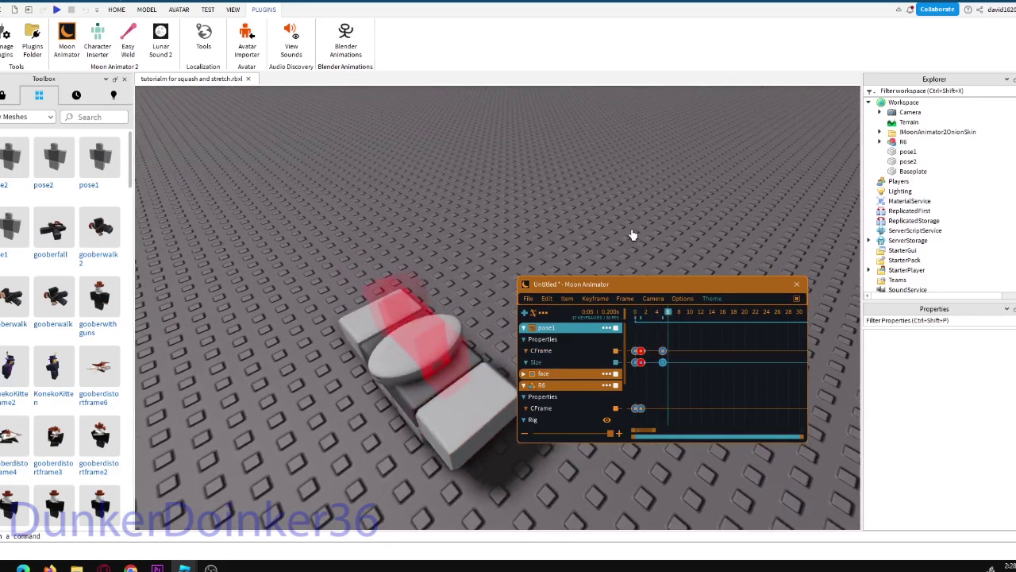
right_click_drag(633, 234, 616, 171)
left_click(636, 315)
key("space")
Add the pose2 mesh to the timeline at frame 5 with its CFrame and Size properties.
right_click_drag(619, 263, 592, 222)
left_click(666, 333)
left_click(526, 315)
left_click(594, 207)
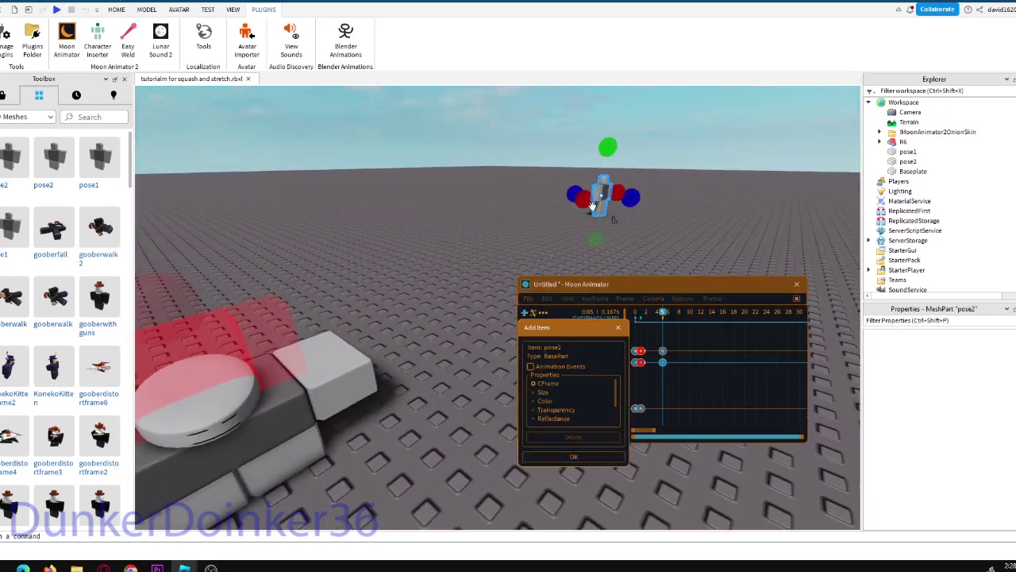
left_click(550, 399)
left_click(571, 458)
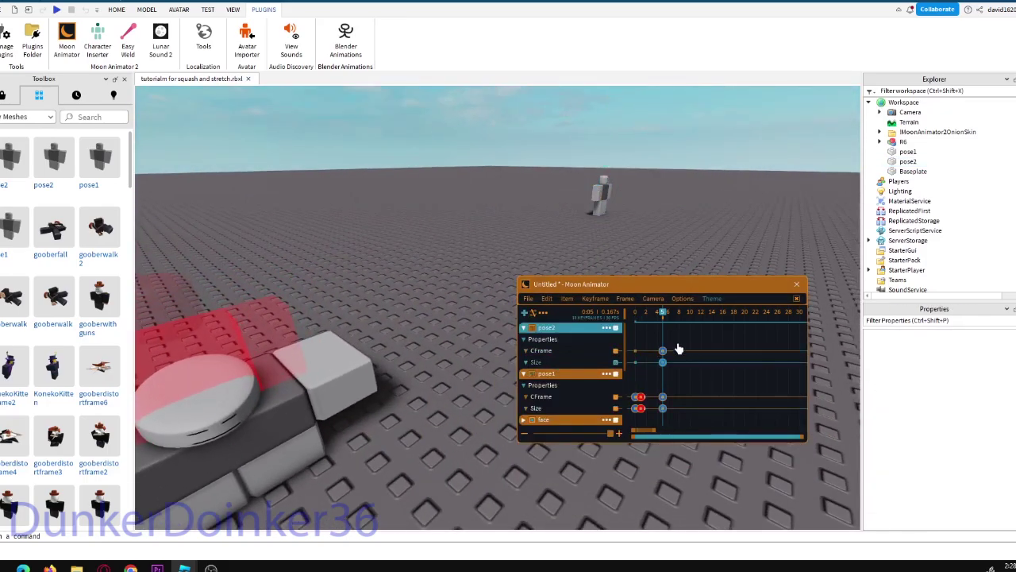
Move the pose2 mesh across the baseplate to the squashed pose1 mesh at frame 6.
left_click_drag(414, 265, 389, 273)
right_click_drag(433, 258, 465, 245)
scroll(465, 245, "down", 4)
left_click_drag(474, 227, 319, 228)
left_click_drag(411, 234, 383, 265)
scroll(713, 239, "up", 2)
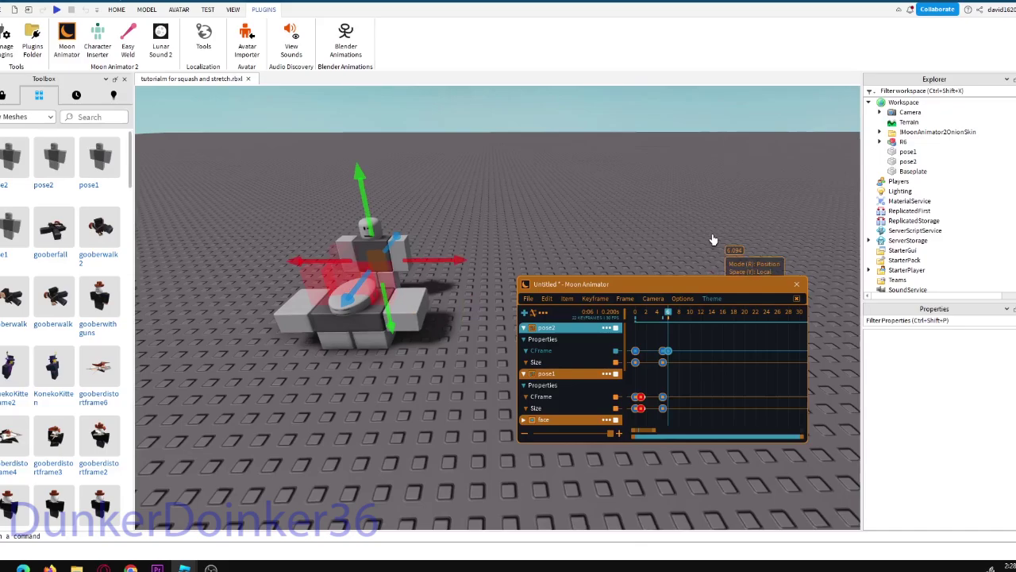
Copy pose1's CFrame keyframe from frame 0 to frame 6.
right_click_drag(713, 238, 623, 216)
left_click(636, 397)
key("ctrl+c")
key("ctrl+v")
Line up the pose2 mesh with the squashed pose1 onion skin at frame 6.
scroll(623, 216, "up", 3)
left_click(566, 326)
left_click_drag(451, 342, 313, 382)
right_click_drag(312, 381, 421, 413)
left_click_drag(454, 422, 476, 424)
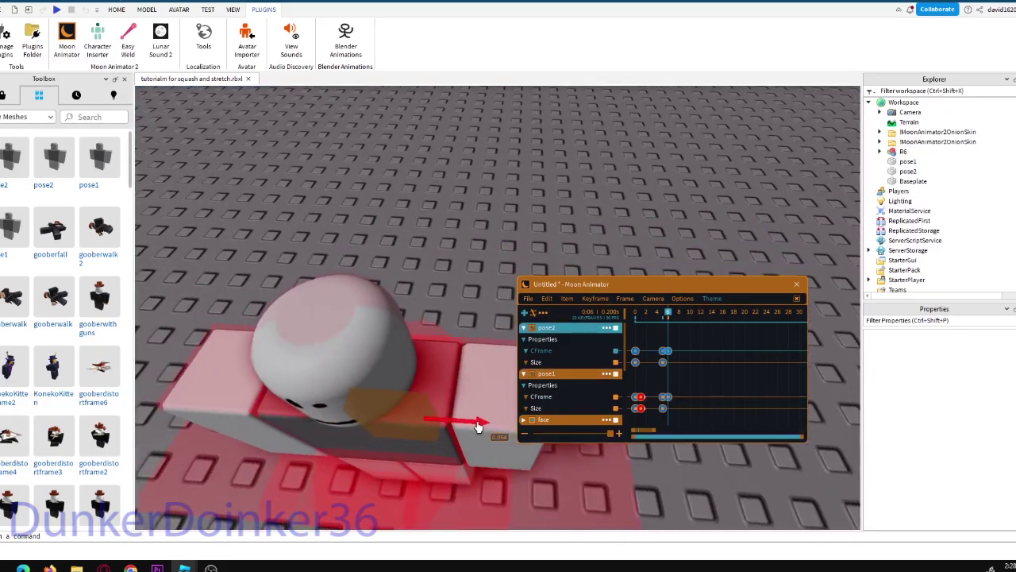
right_click_drag(477, 424, 476, 342)
left_click_drag(476, 333, 477, 336)
right_click_drag(478, 336, 397, 429)
left_click_drag(382, 459, 387, 461)
right_click_drag(421, 437, 476, 397)
left_click(577, 330)
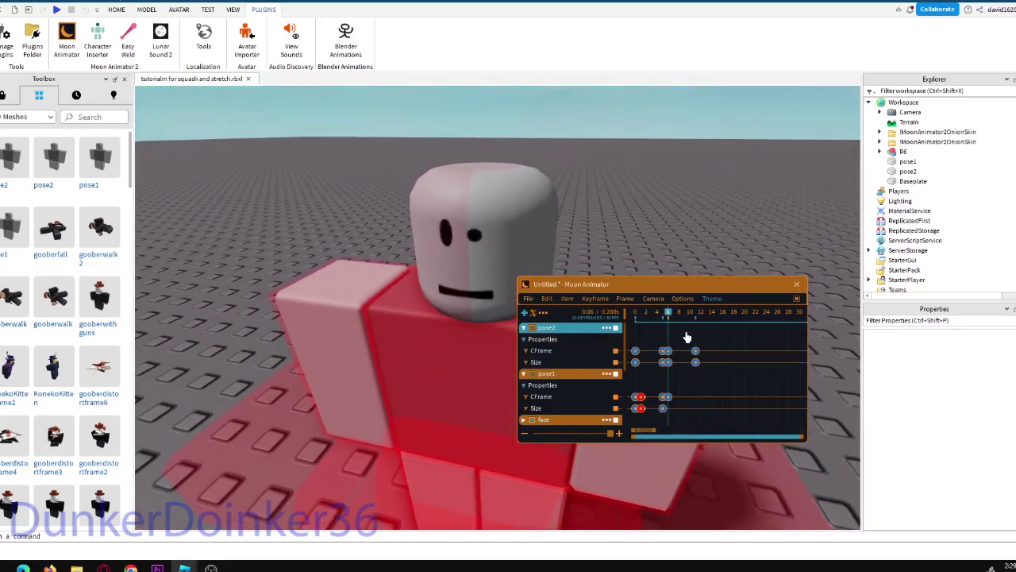
Fine-tune the pose2 mesh's height and sideways position at frame 6 so it overlaps the pose1 mesh.
right_click_drag(675, 259, 647, 274)
left_click(921, 172)
scroll(612, 197, "down", 4)
right_click_drag(612, 197, 626, 159)
left_click_drag(383, 264, 386, 242)
right_click_drag(385, 241, 479, 276)
left_click_drag(482, 299, 450, 302)
left_click_drag(362, 358, 361, 349)
left_click(577, 335)
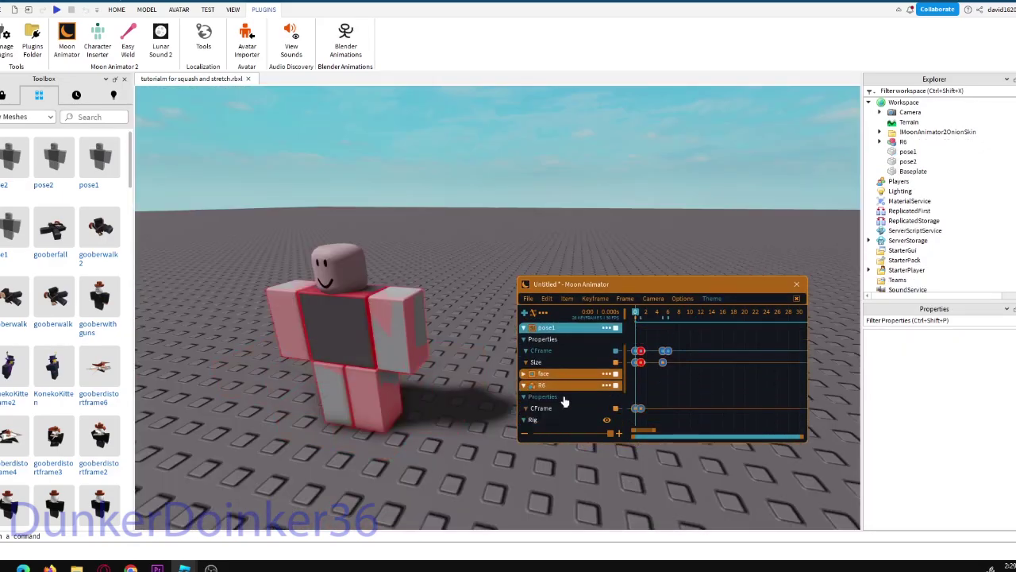
scroll(615, 411, "down", 2)
left_click(492, 242)
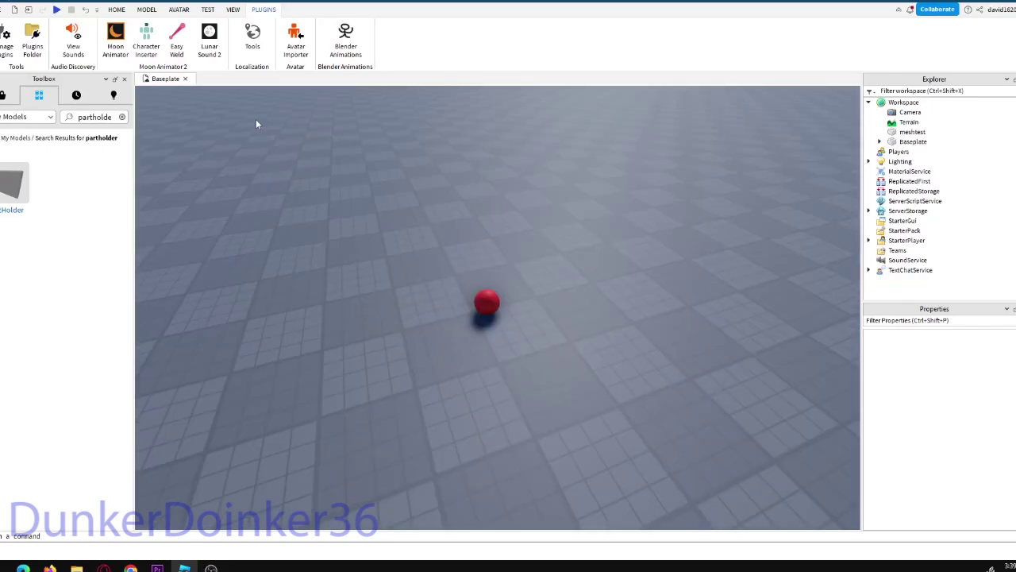
Insert a plain R6 rig with the Character Inserter and place it on the baseplate beside the red ball.
left_click(147, 40)
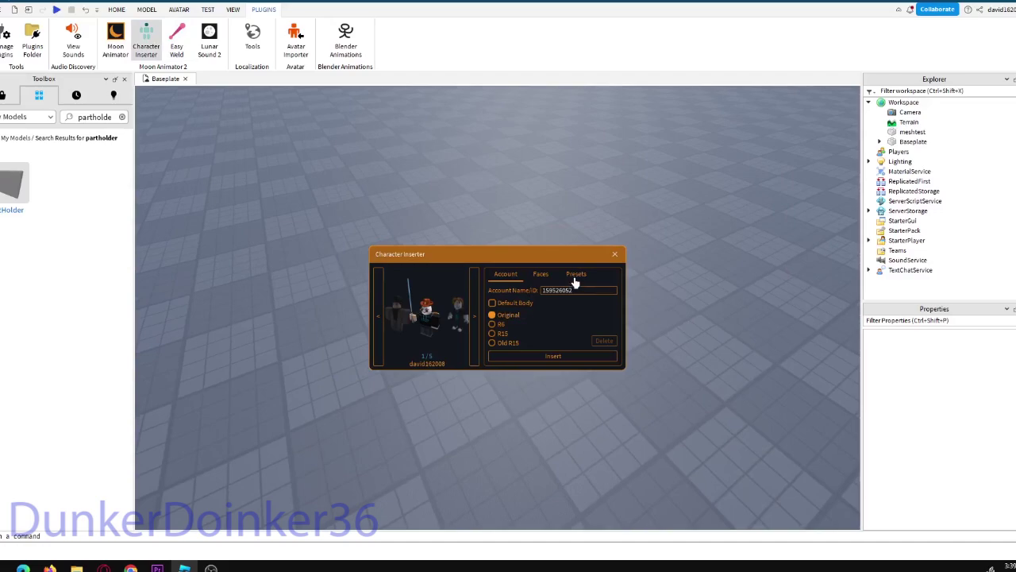
left_click(518, 318)
left_click(614, 255)
left_click_drag(488, 310, 567, 342)
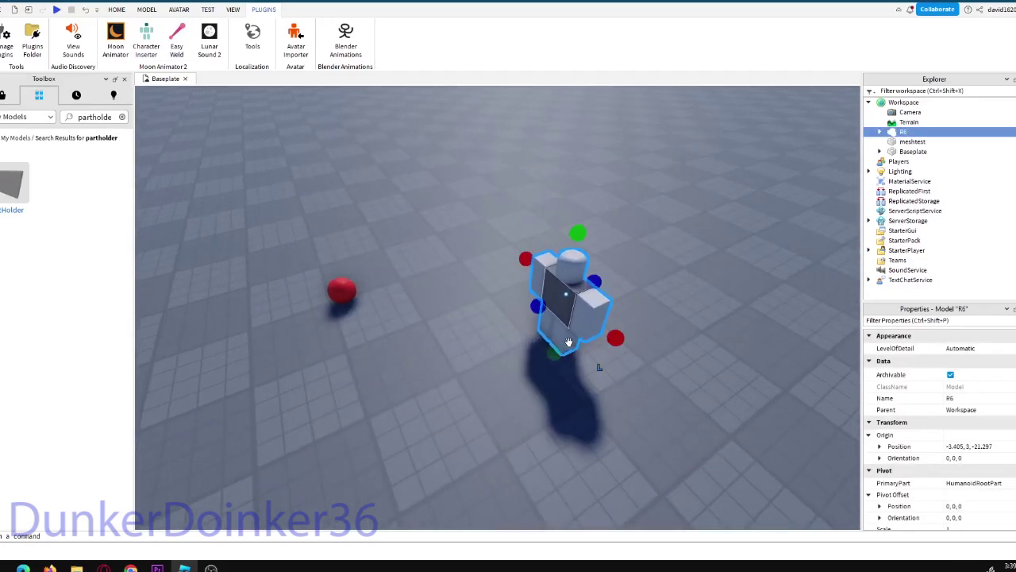
right_click_drag(594, 283, 620, 296)
key("f")
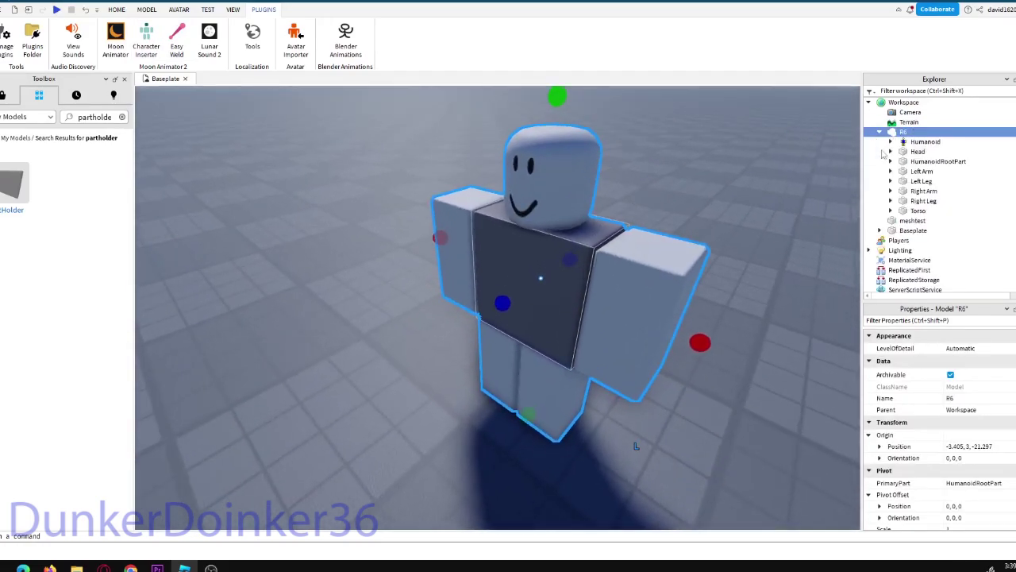
Delete the R6 rig's Head, Left Arm, Left Leg, Right Arm and Right Leg, keeping the Torso and HumanoidRootPart.
left_click(975, 152)
left_click(986, 172, "ctrl")
left_click(992, 182, "ctrl")
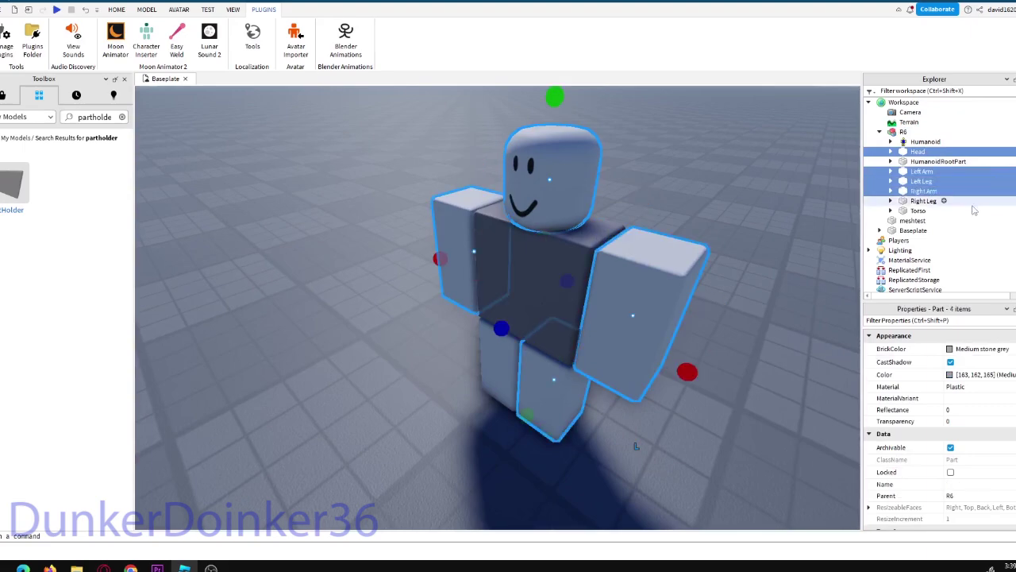
key("Delete")
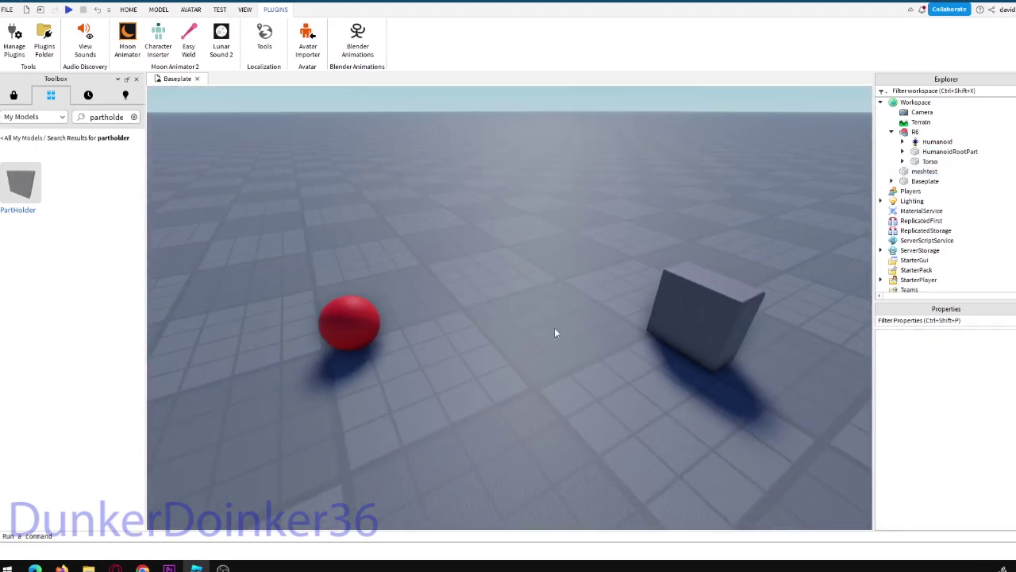
Insert the PartHolder model beside the torso block and reposition it on the baseplate.
left_click_drag(298, 162, 694, 287)
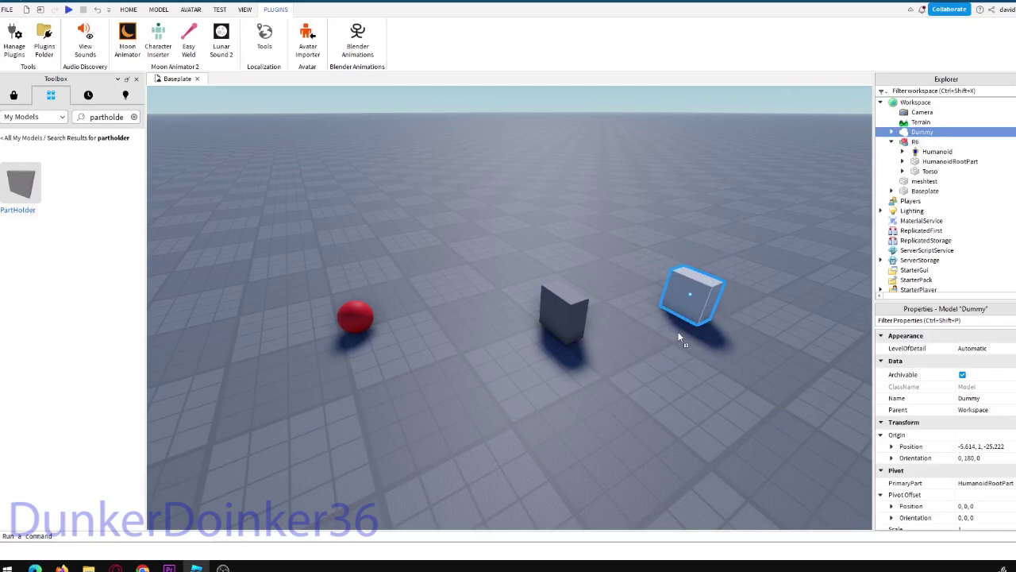
left_click(722, 284)
right_click_drag(693, 284, 734, 281)
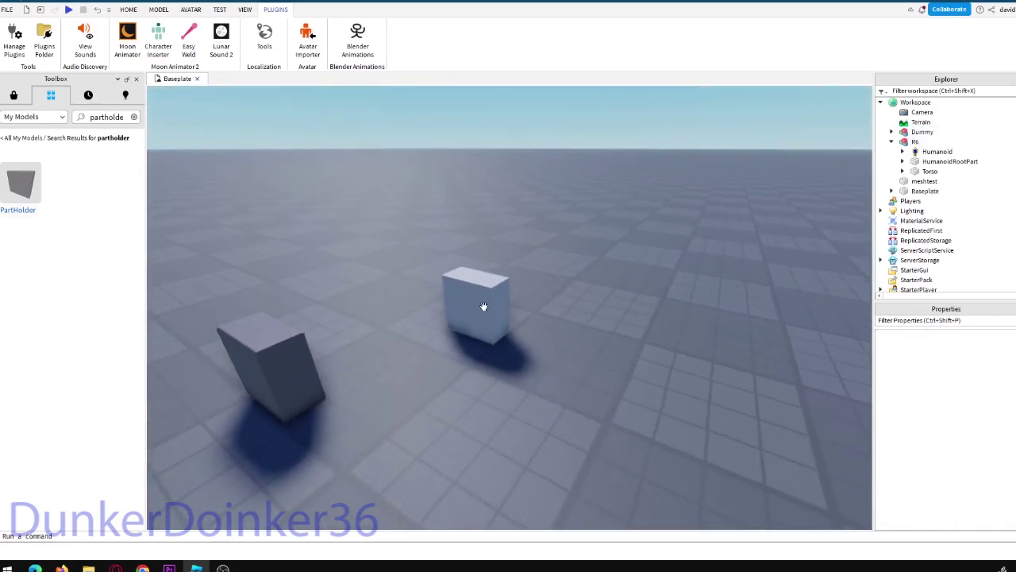
left_click_drag(482, 307, 488, 323)
key("ctrl+2")
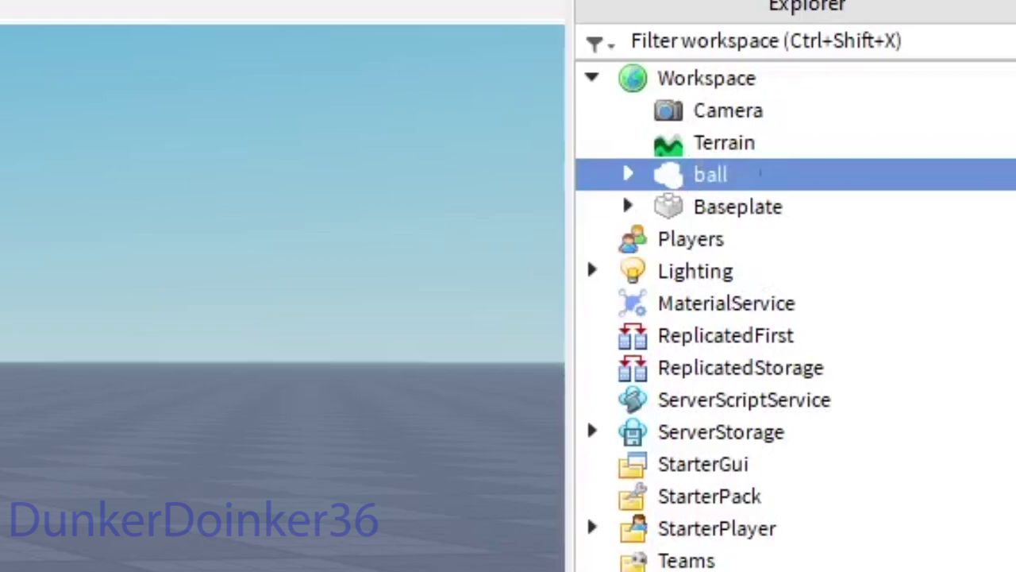
Weld the meshtest ball in place to the Torso as an animatable joint with Easy Weld.
key("Escape")
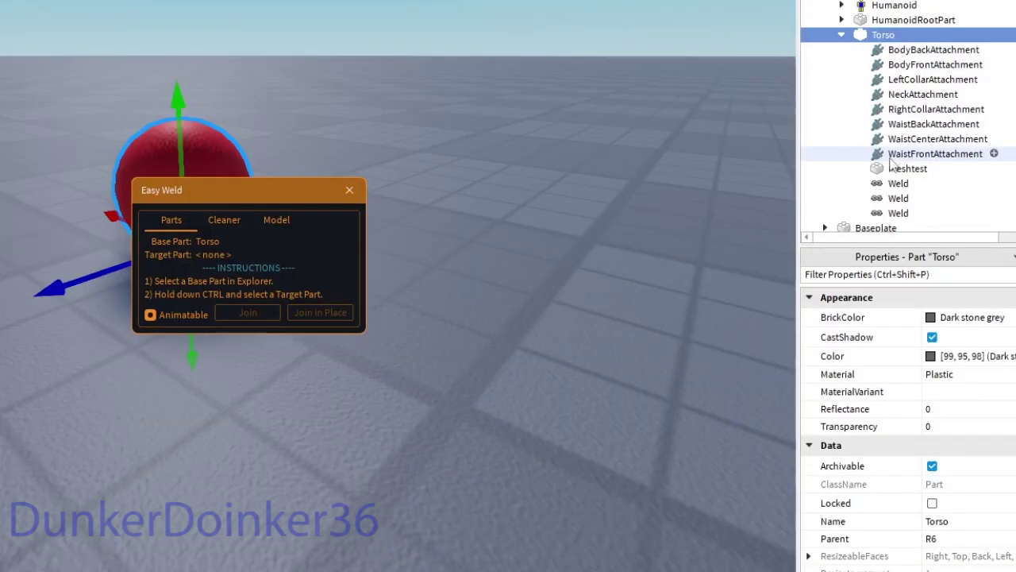
left_click(905, 169, "ctrl")
right_click(891, 171)
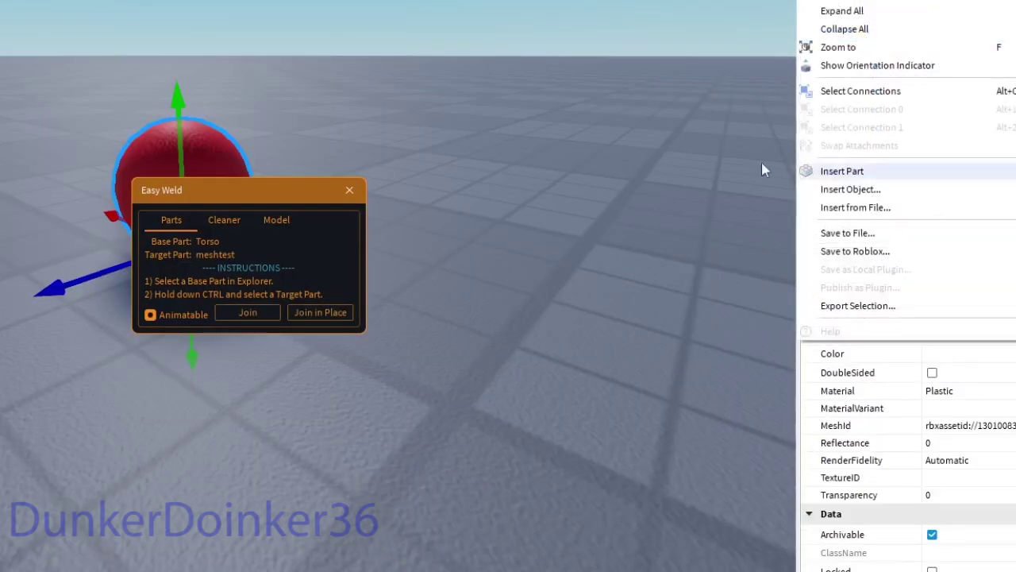
left_click(349, 305)
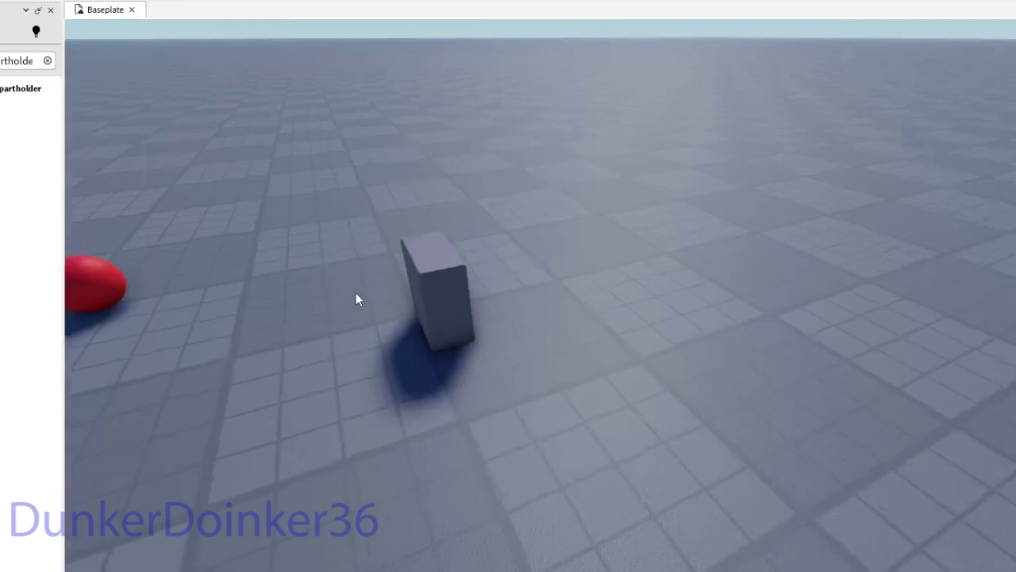
Scale the grey Torso block down to a tiny part on the baseplate.
right_click(357, 297)
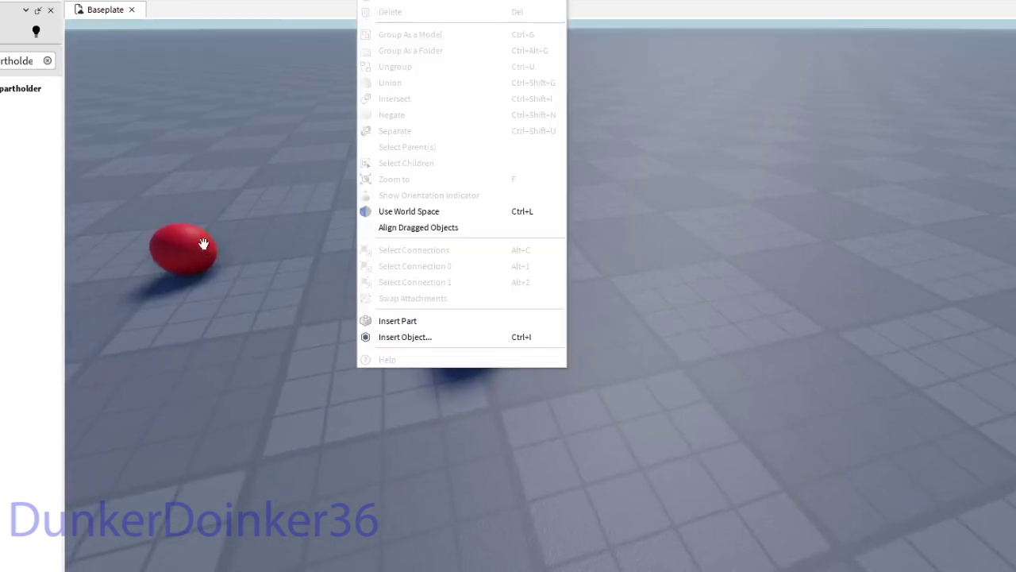
left_click_drag(211, 241, 289, 310)
left_click(505, 279)
key("f")
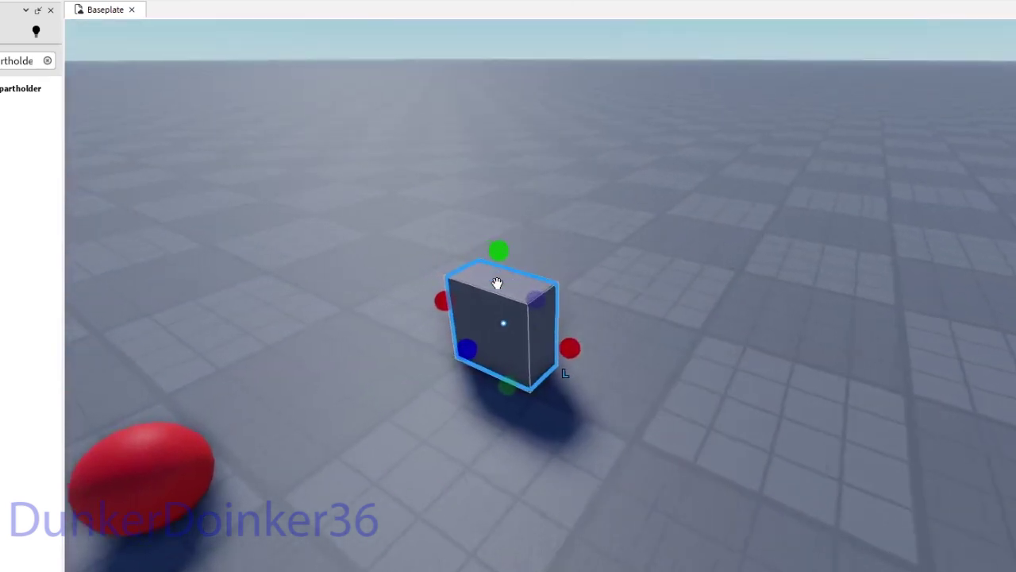
left_click_drag(531, 252, 538, 337, "ctrl")
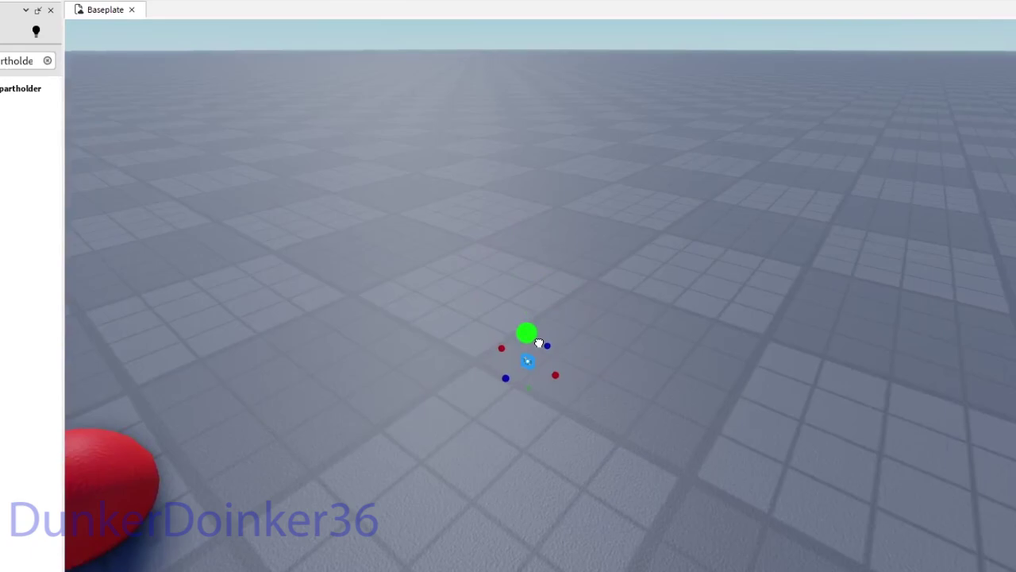
right_click_drag(558, 259, 457, 279)
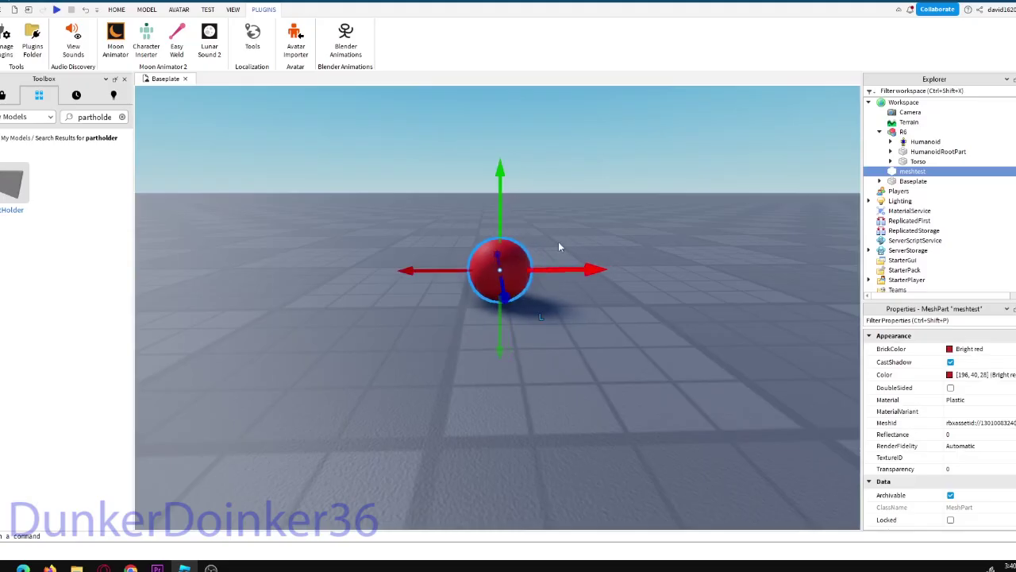
Create a new Moon Animator 2 file and add the ball rig with its Rig and CFrame properties.
left_click(115, 49)
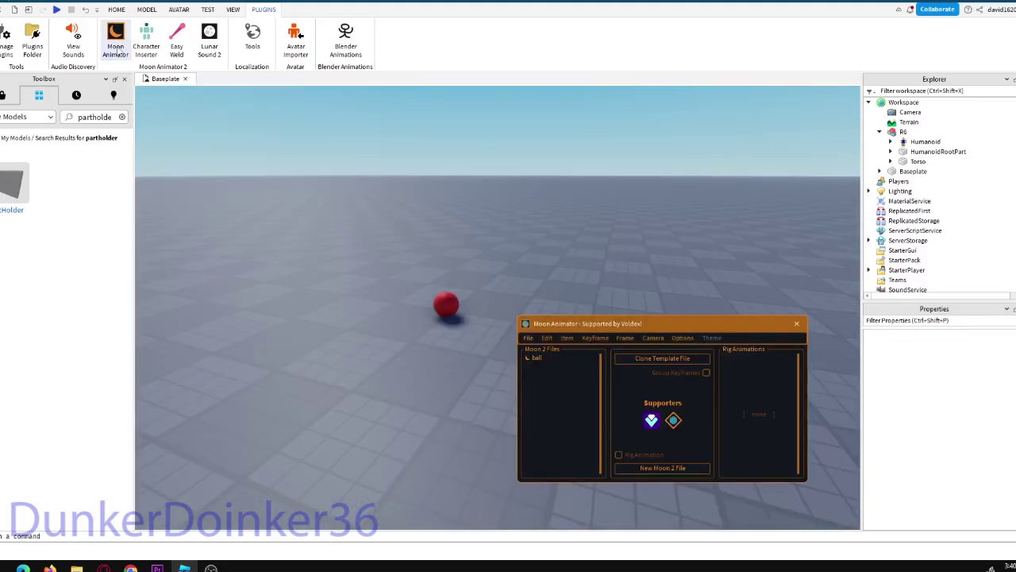
right_click_drag(367, 139, 486, 182)
key("w")
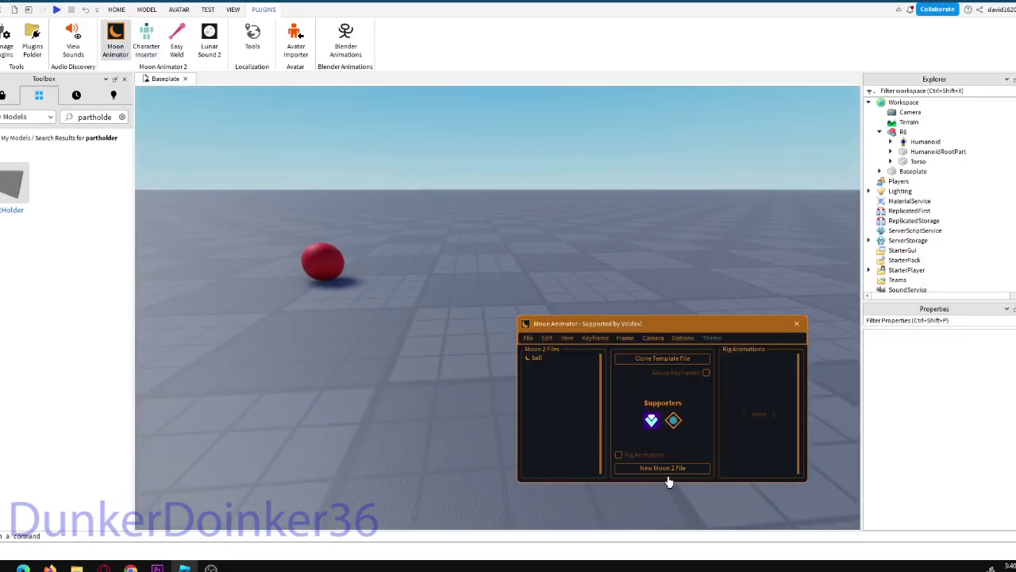
left_click(664, 468)
left_click(359, 276)
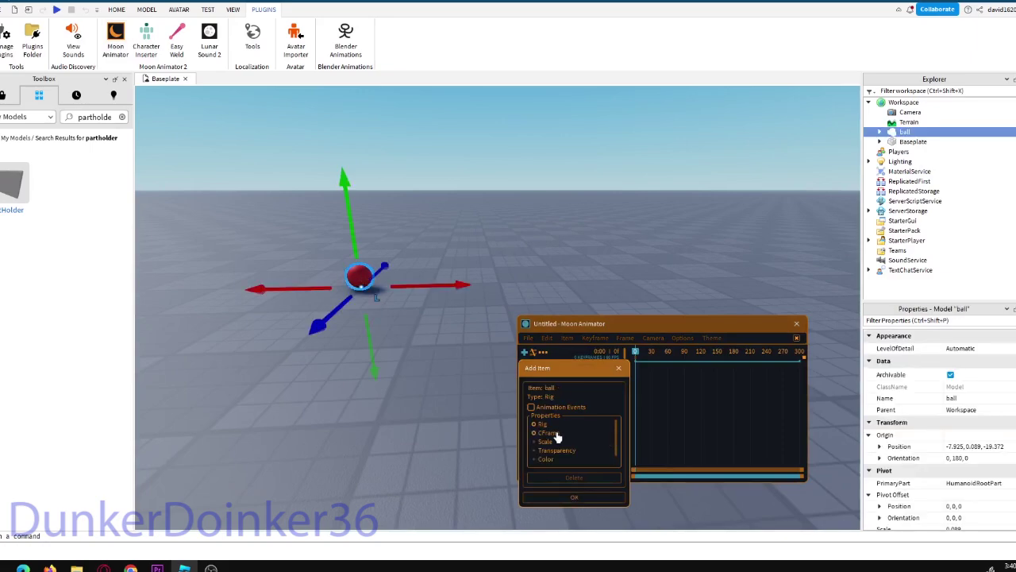
left_click(575, 498)
mouse_move(607, 233)
right_mouse_down()
mouse_move(585, 250)
mouse_move(589, 237)
right_mouse_up()
left_click(641, 355)
right_click_drag(638, 259, 629, 286)
scroll(629, 286, "up", 3)
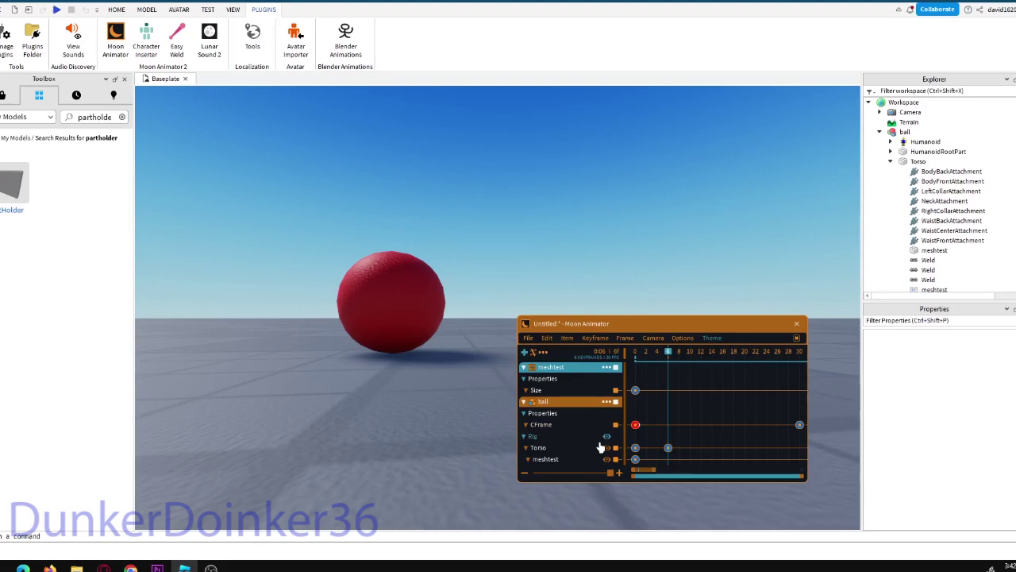
Adjust the Torso's height at frame 6 so the ball meets the baseplate.
scroll(431, 409, "down", 1)
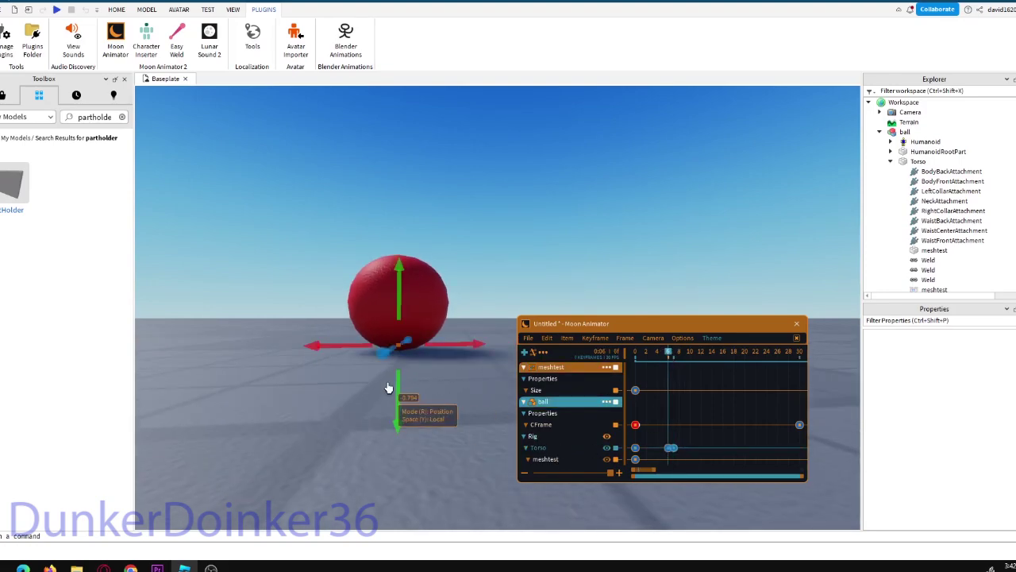
left_click_drag(388, 388, 389, 379)
left_click(665, 386)
Stretch the meshtest ball vertically at frame 6 and narrow its width and depth.
right_click_drag(675, 263, 675, 298)
left_click(934, 250)
scroll(405, 238, "down", 3)
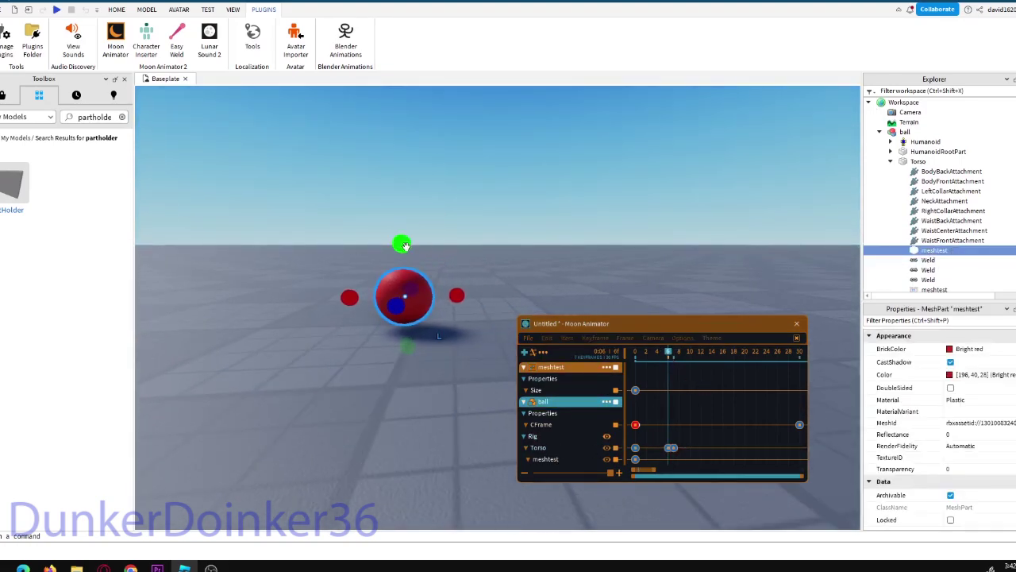
left_click_drag(406, 246, 405, 166, "ctrl")
key("ctrl+z")
scroll(422, 167, "up", 3)
mouse_move(405, 165)
right_mouse_down()
mouse_move(422, 167)
mouse_move(397, 183)
right_mouse_up()
left_click_drag(386, 300, 397, 281, "ctrl")
left_click_drag(350, 223, 378, 238, "ctrl")
Widen the stretched meshtest ball slightly along both horizontal axes.
left_click(503, 216)
right_click_drag(502, 216, 545, 245)
left_click(492, 215)
left_click(544, 246)
left_click(935, 250)
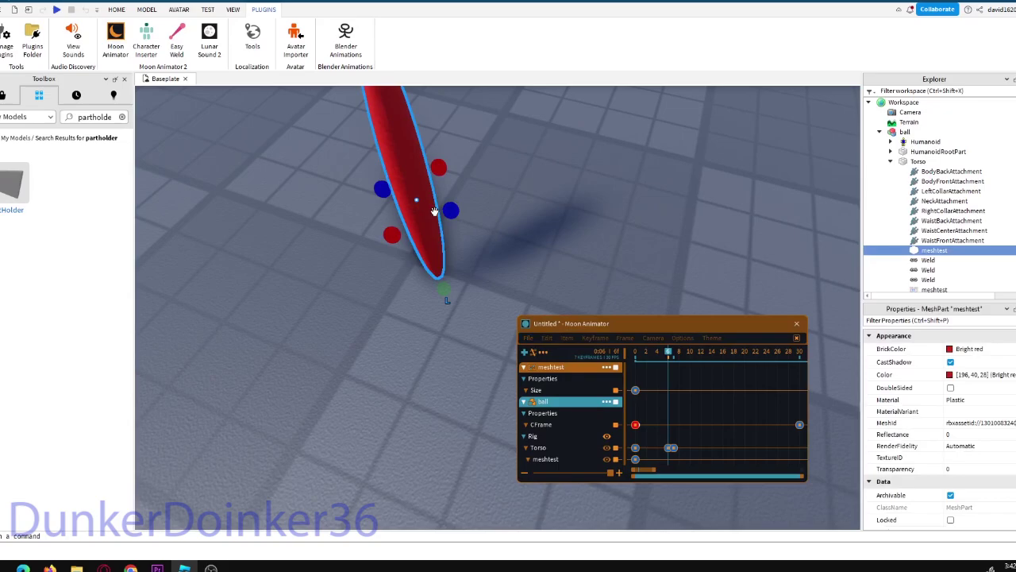
left_click_drag(449, 211, 458, 216, "ctrl")
left_click_drag(392, 237, 388, 242, "ctrl")
Add a Size keyframe for the stretched meshtest ball at frame 6.
left_click(483, 285)
right_click_drag(483, 286, 483, 262)
left_click(545, 392)
key("plus")
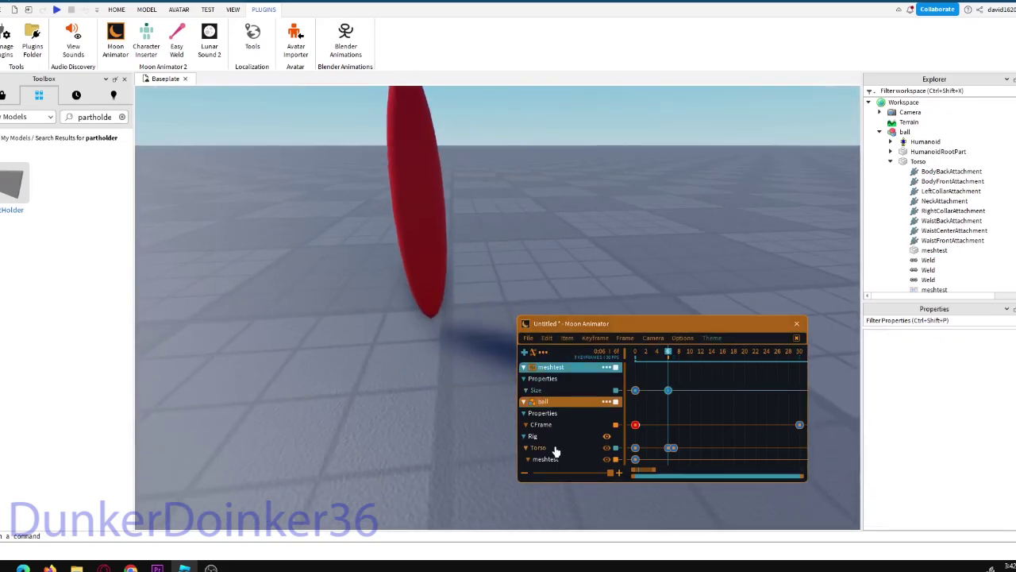
Play and scrub the animation from frame 0 to frame 6 to check the ball's fall and stretch.
left_click(555, 448)
left_click(633, 360)
key("space")
right_click_drag(571, 287, 572, 273)
scroll(571, 273, "down", 4)
left_click_drag(635, 360, 667, 369)
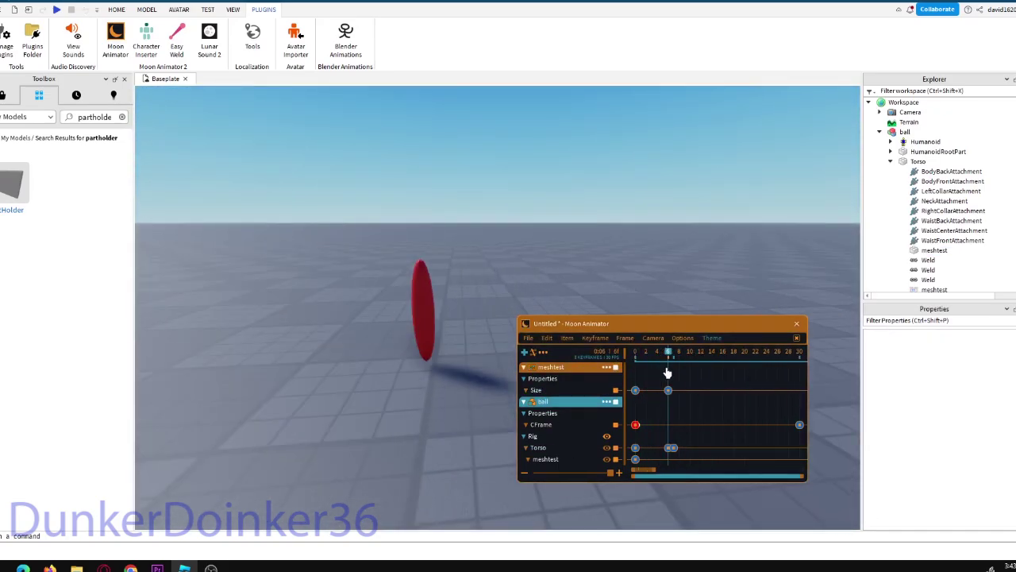
scroll(624, 300, "up", 3)
mouse_move(624, 278)
right_mouse_down()
mouse_move(624, 299)
mouse_move(624, 278)
right_mouse_up()
Reduce the meshtest ball's height at frame 7 to squash it toward the baseplate.
left_click_drag(653, 359, 672, 367)
scroll(698, 286, "down", 3)
right_click_drag(699, 274, 699, 290)
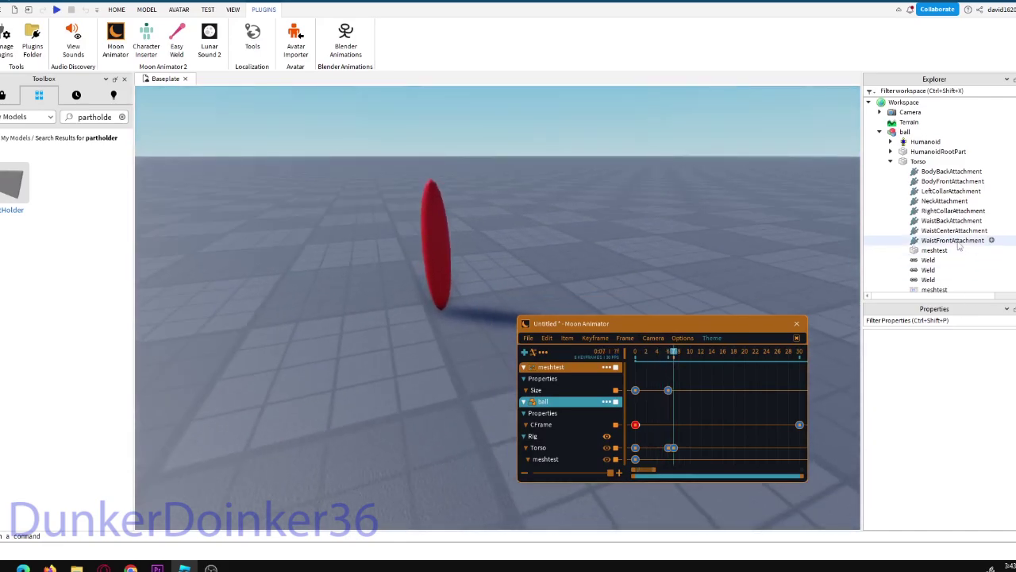
left_click(953, 250)
left_click_drag(434, 156, 443, 279)
scroll(448, 276, "up", 4)
right_click_drag(448, 274, 429, 309)
scroll(429, 282, "down", 2)
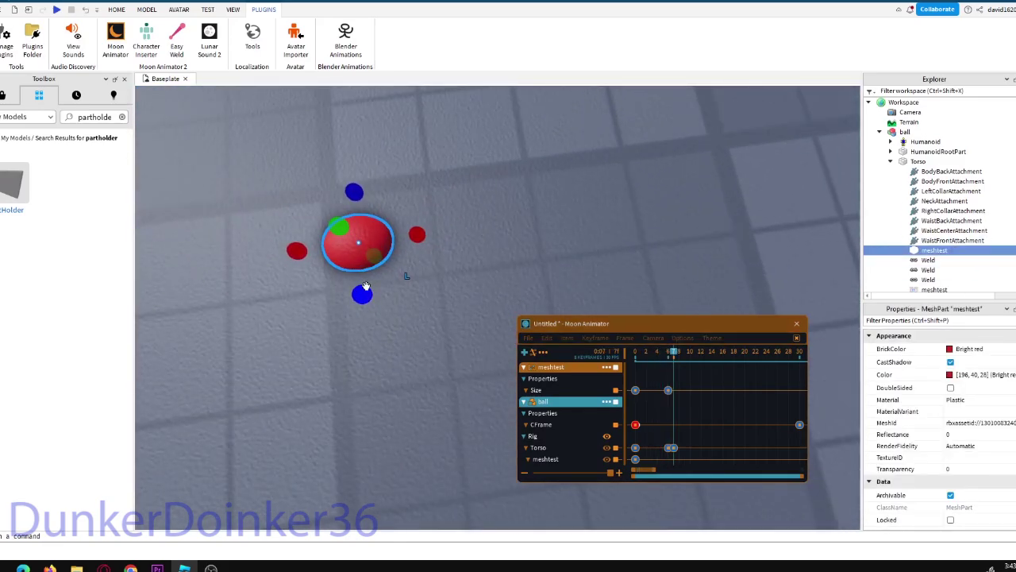
Widen the squashed meshtest ball along both horizontal axes at frame 7 into a flat disc.
left_click_drag(355, 187, 355, 180)
left_click_drag(417, 232, 495, 222)
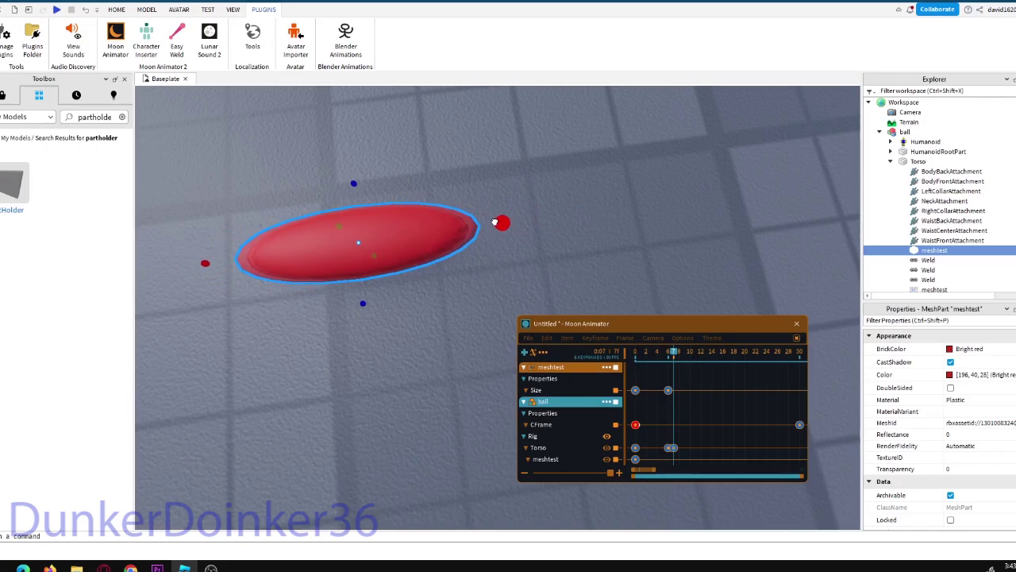
left_click_drag(362, 301, 364, 379)
right_click_drag(356, 243, 355, 219)
scroll(355, 229, "down", 4)
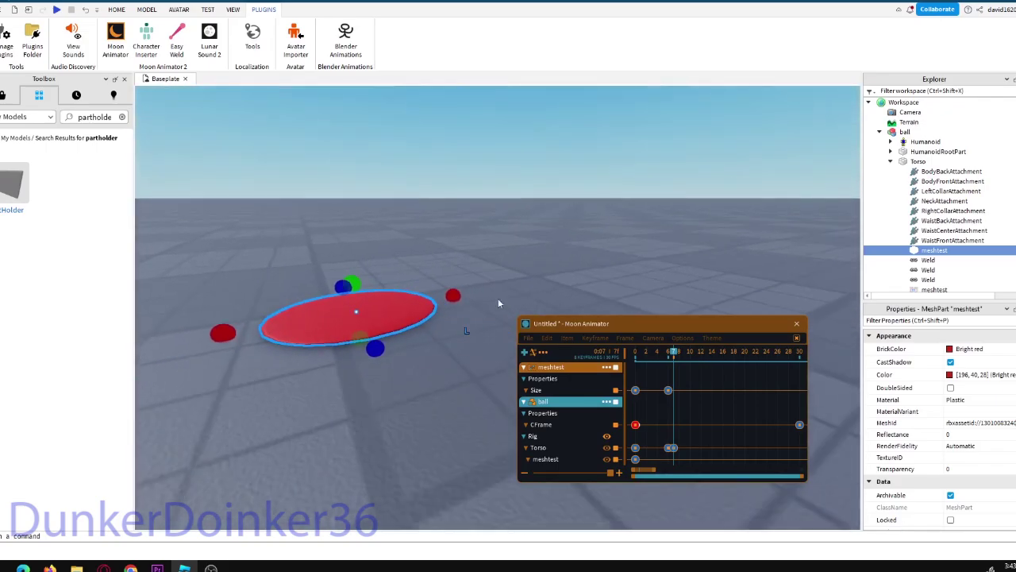
Key the squashed ball's Size at frame 7 and copy its original Size keyframe from frame 0 to frame 13.
left_click(554, 431)
left_click_drag(681, 353, 634, 372)
key("ctrl+v")
right_click_drag(476, 350, 477, 310)
key("w")
Raise the Torso at frame 6 so the stretched ball sits higher above the baseplate.
left_click_drag(649, 352, 669, 365)
left_click(554, 447)
left_click_drag(452, 379, 458, 337)
key("w")
Raise the Torso about 2.7 studs at frame 13 to make the ball bounce into the air.
left_click_drag(668, 355, 709, 363)
key("d")
key("a")
key("d")
key("a")
left_click(548, 448)
left_click_drag(460, 400, 467, 301)
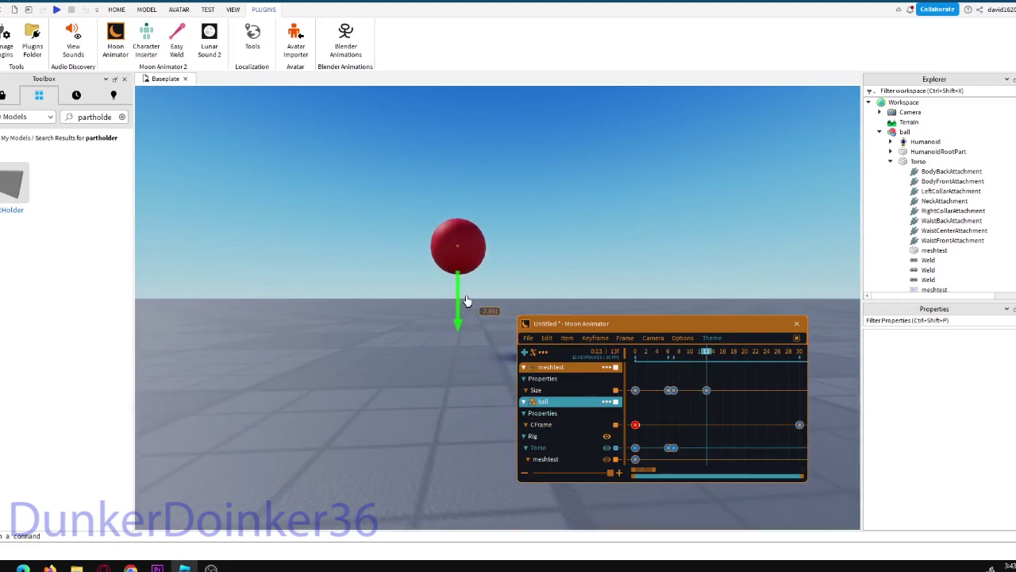
Change the easing of the Torso keyframes at frames 0 and 7.
right_click_drag(642, 270, 641, 309)
key("s")
left_click_drag(649, 359, 639, 443)
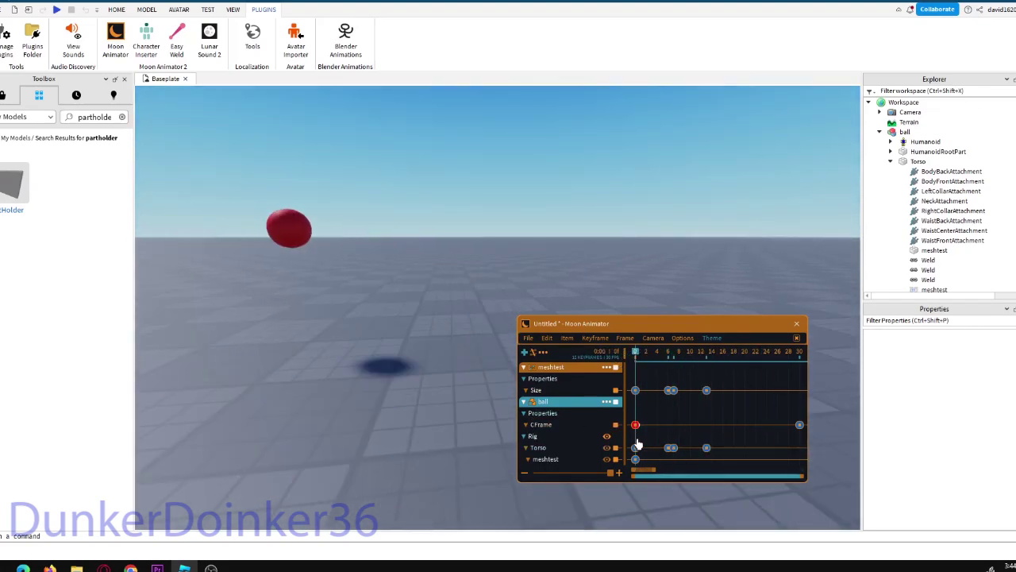
double_click(636, 425)
left_click(724, 517)
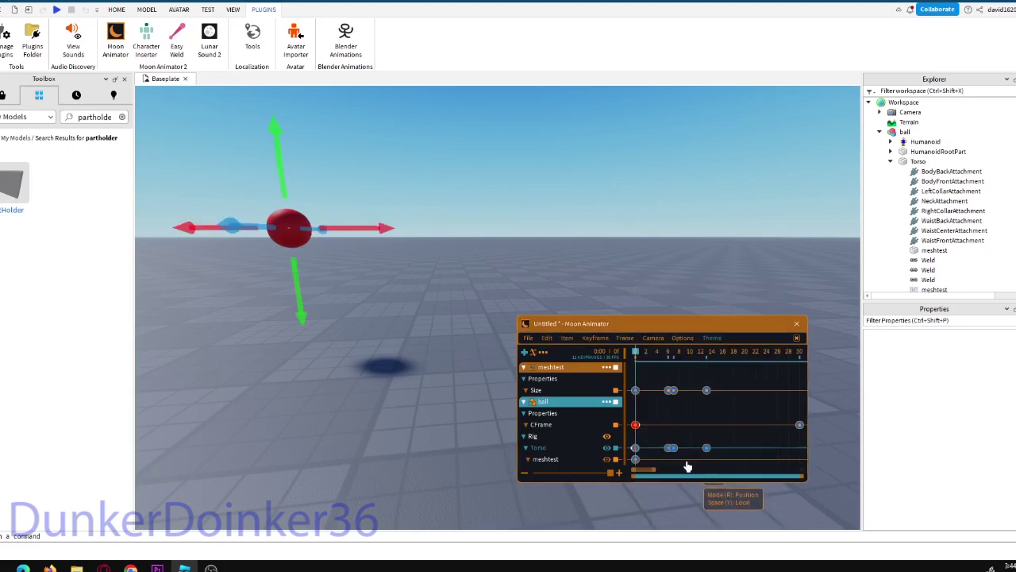
double_click(675, 448)
left_click(728, 338)
left_click(694, 398)
left_click(751, 519)
Copy the Torso keyframe from frame 7 to frame 8 and scrub through the bounce.
left_click_drag(639, 360, 672, 387)
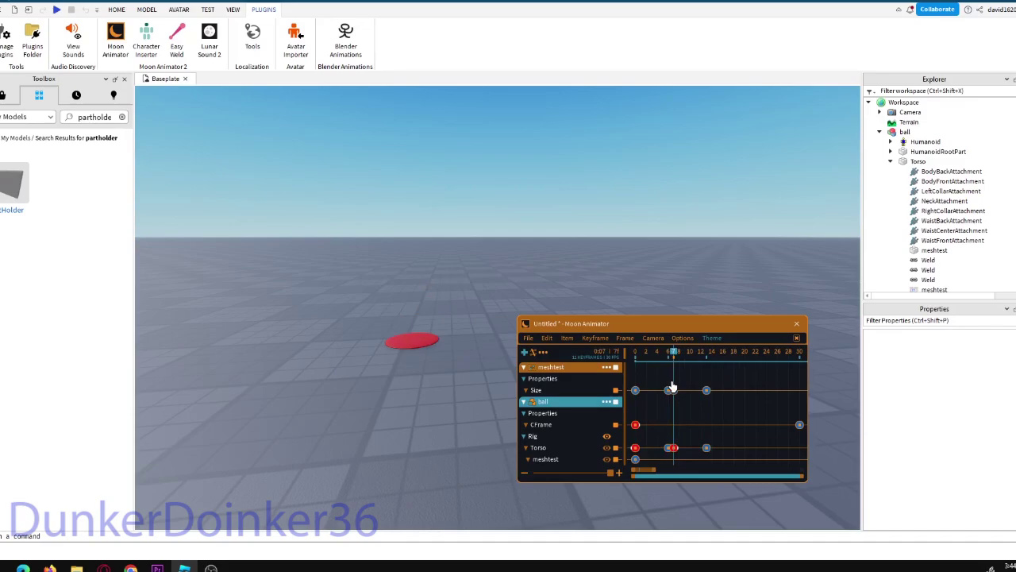
scroll(660, 297, "up", 5)
right_click_drag(660, 297, 660, 310)
key("ctrl+v")
left_click_drag(675, 354, 639, 356)
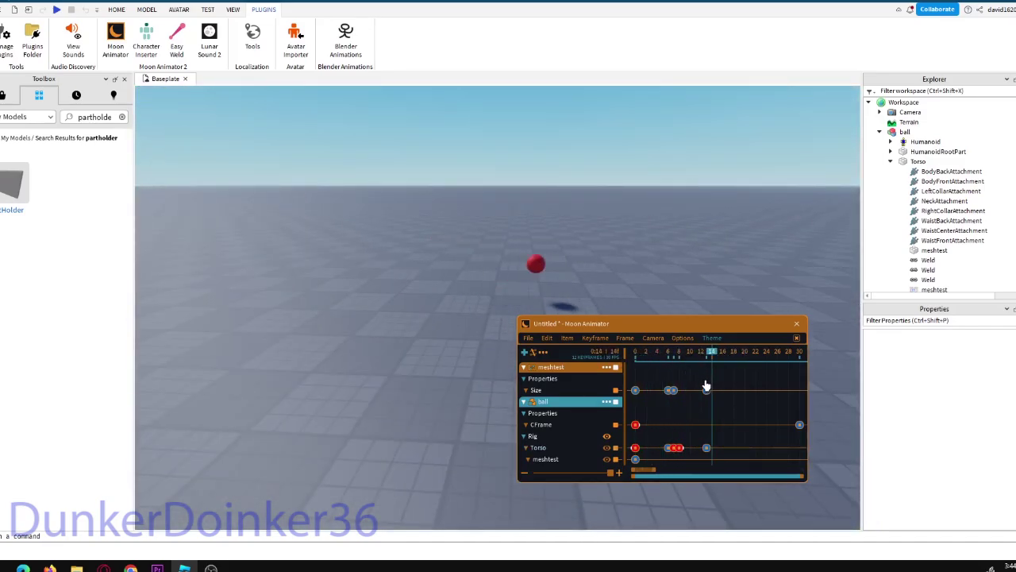
Set the easing of the Torso keyframe at frame 13 to Quad with the In direction.
left_click_drag(706, 385, 706, 379)
scroll(674, 303, "up", 5)
right_click_drag(630, 287, 667, 278)
double_click(708, 448)
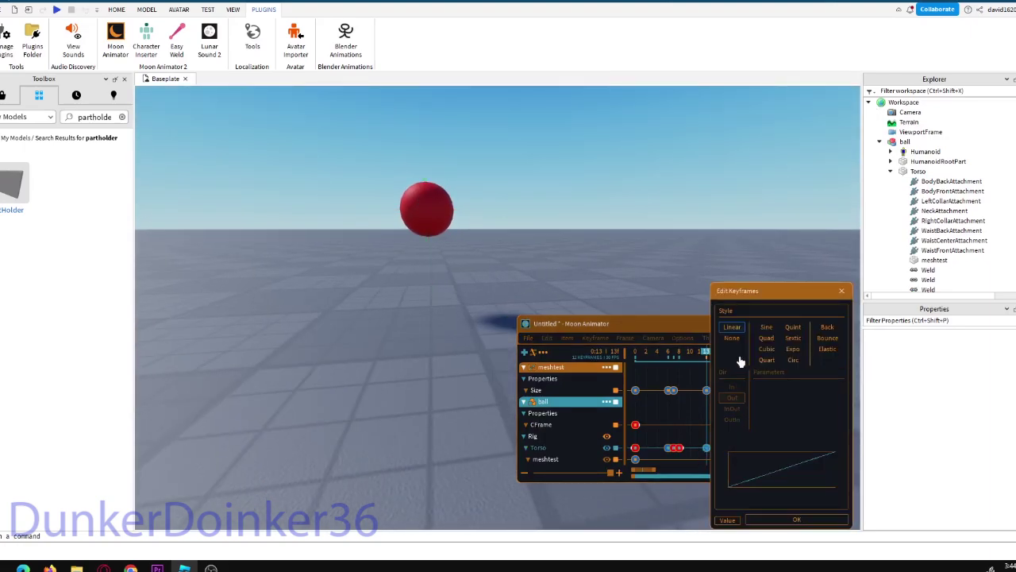
left_click(762, 523)
Lower the Torso at frame 17 so the ball falls back to the baseplate, and play the animation.
left_click_drag(705, 359, 729, 388)
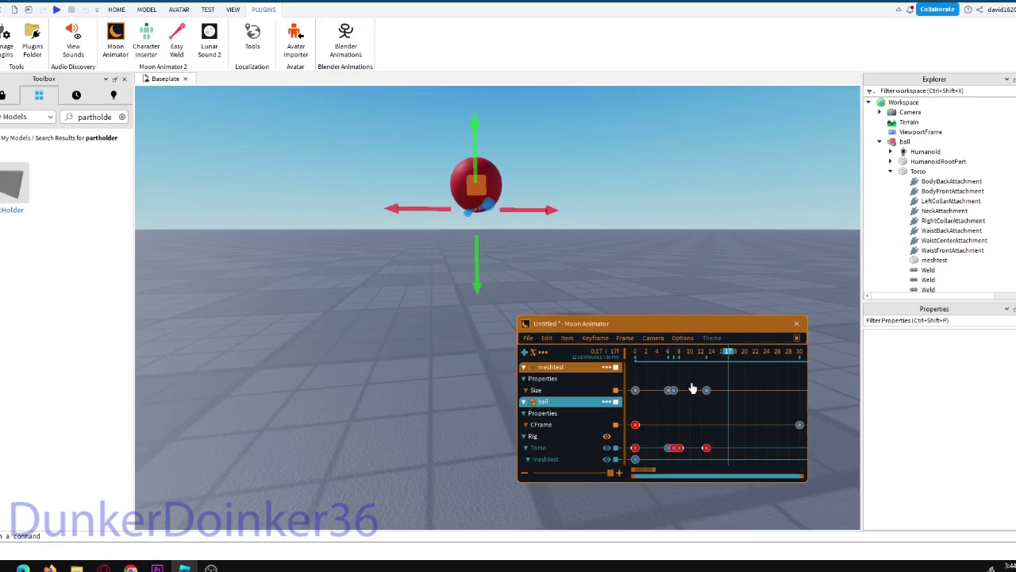
left_click_drag(477, 274, 474, 361)
key("space")
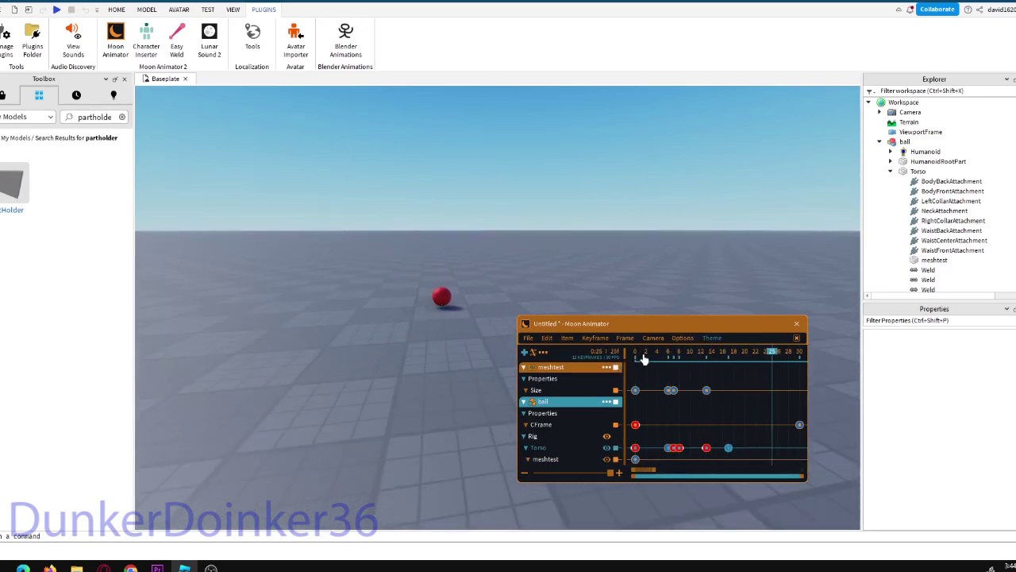
Scrub through the bounce and check the easing settings of the Torso keyframe at frame 13.
left_click_drag(673, 376, 706, 405)
left_click(706, 449)
key("7")
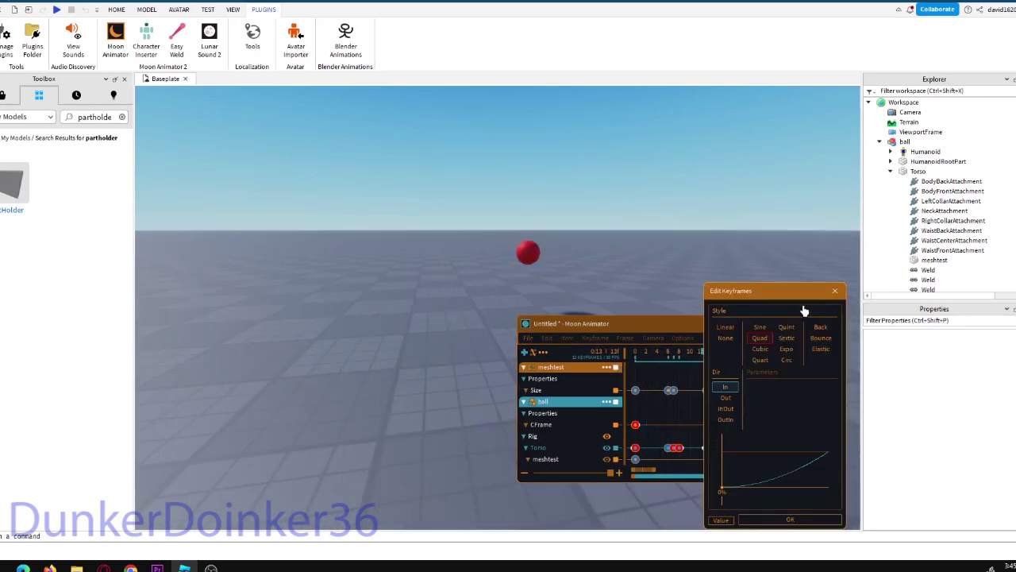
left_click(835, 291)
Lower the Torso slightly at frame 7 so the squashed ball rests on the baseplate.
left_click_drag(723, 352, 679, 373)
right_click_drag(679, 373, 668, 389)
left_click(543, 447)
left_click_drag(253, 344, 280, 377)
left_click(673, 352)
key("f")
right_click_drag(286, 370, 286, 370)
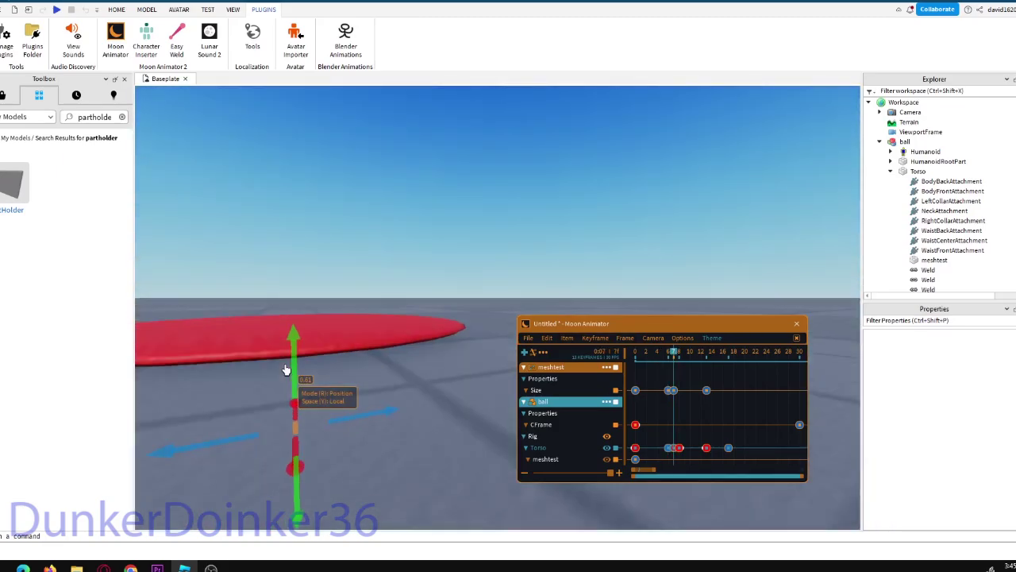
left_click_drag(292, 360, 294, 371)
Reapply easing to the Torso keyframe at frame 7, and shift the last Torso keyframe to frame 18 while reviewing the bounce.
left_click(679, 353)
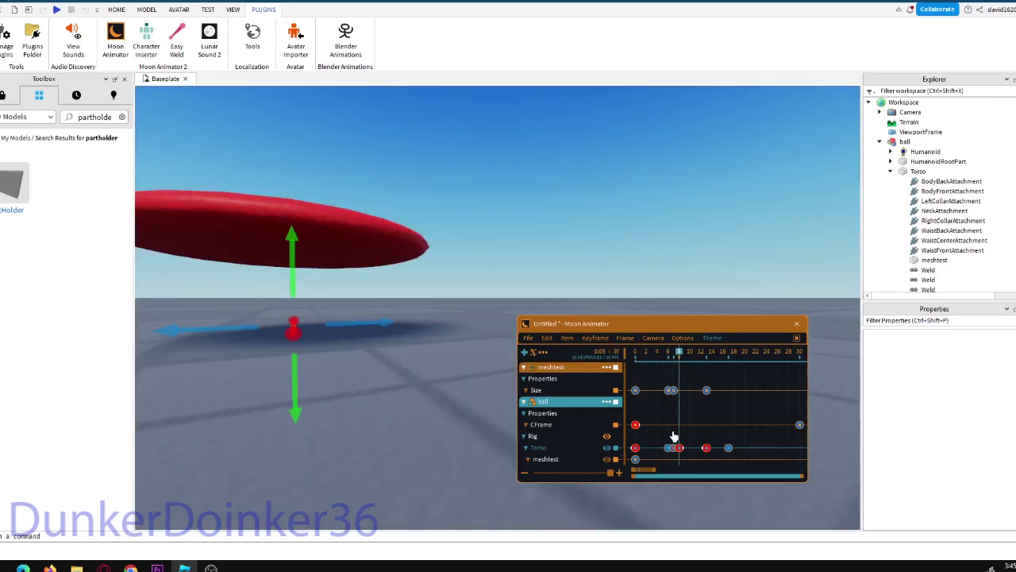
left_click(673, 448)
right_click_drag(567, 239, 567, 239)
key("space")
left_click_drag(658, 356, 683, 382)
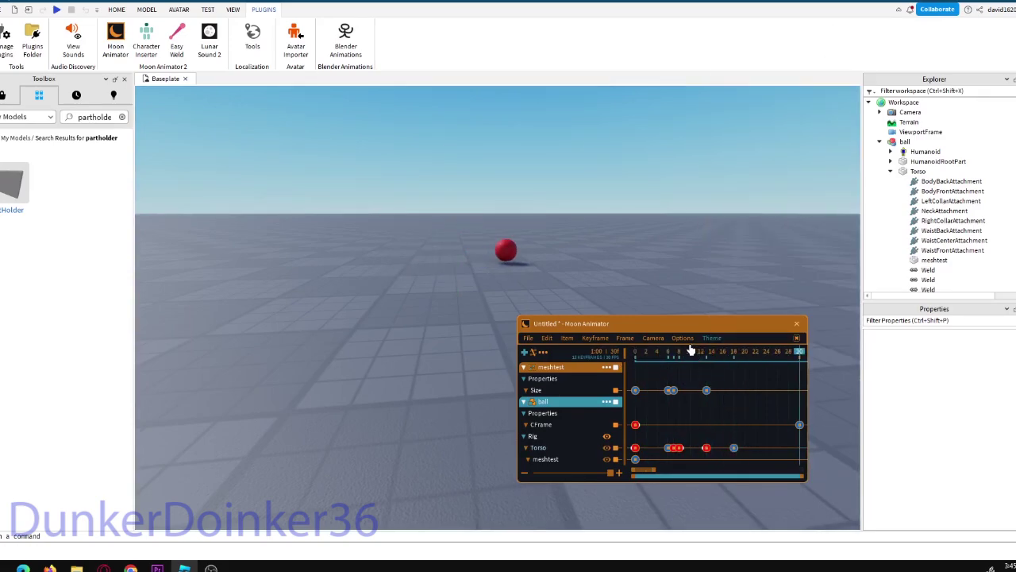
Lower the Torso slightly at frame 18 so the round ball sits closer to the baseplate, and play the bounce.
key("Left")
scroll(622, 250, "up", 5)
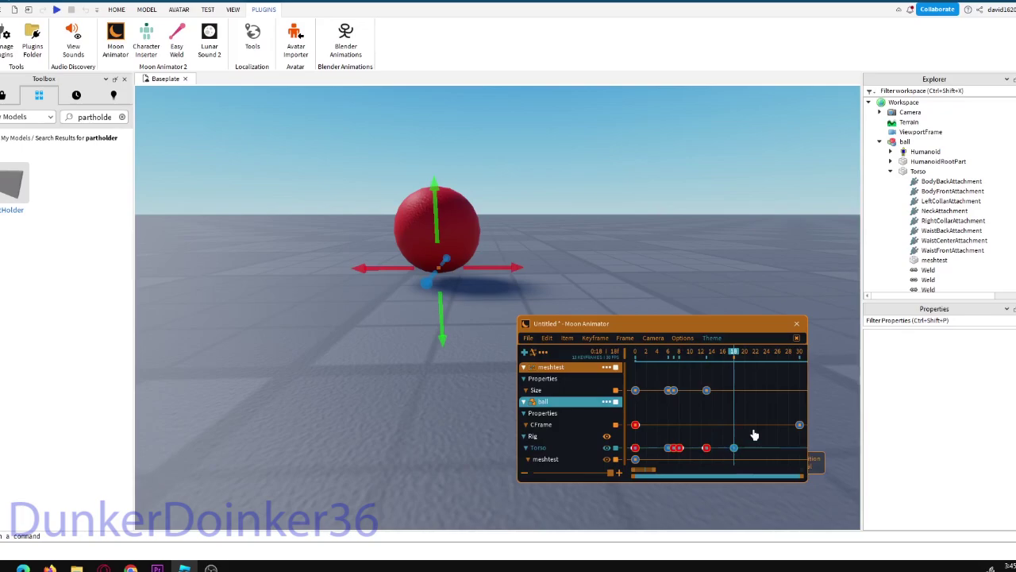
left_click_drag(442, 326, 443, 339)
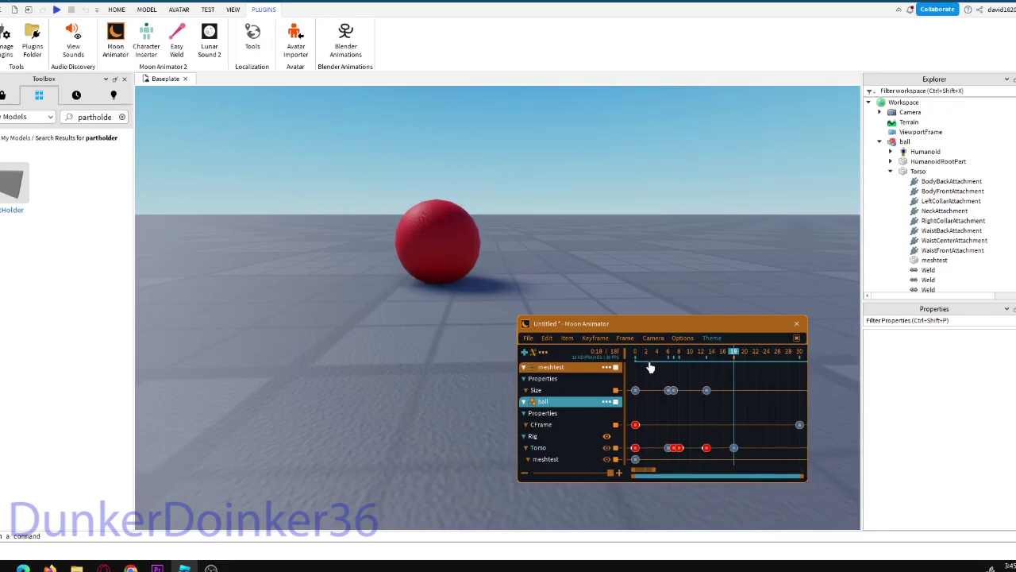
scroll(561, 254, "down", 6)
key("space")
Copy the ball mesh's Size keyframe from frame 0 to frame 18.
scroll(558, 253, "up", 4)
right_click_drag(559, 252, 556, 251)
left_click_drag(706, 357, 732, 376)
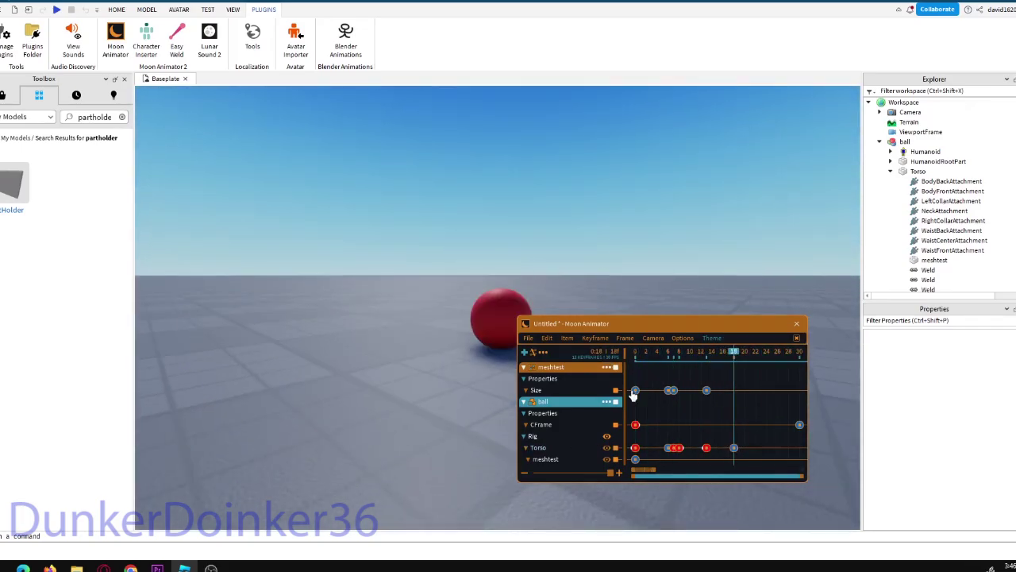
left_click(635, 391)
key("ctrl+c")
key("ctrl+v")
Move the Size and Torso keyframes from frame 18 back to frame 17.
scroll(699, 307, "up", 4)
right_click_drag(699, 306, 698, 306)
left_click_drag(756, 385, 725, 465)
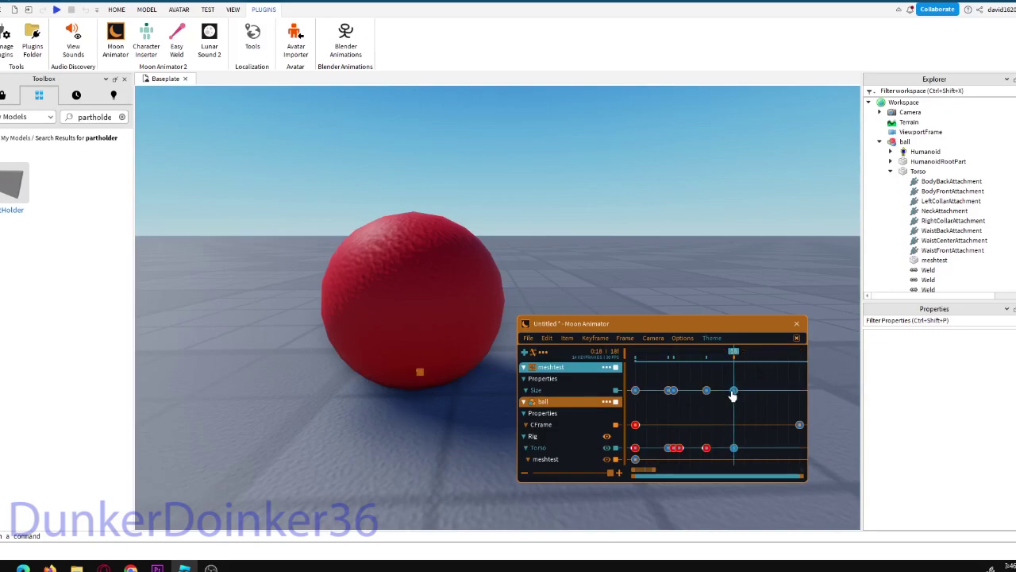
left_click(729, 357)
double_click(727, 391)
left_click(872, 291)
left_click(851, 292)
Raise the Torso about 0.15 studs at frame 17.
left_click(554, 448)
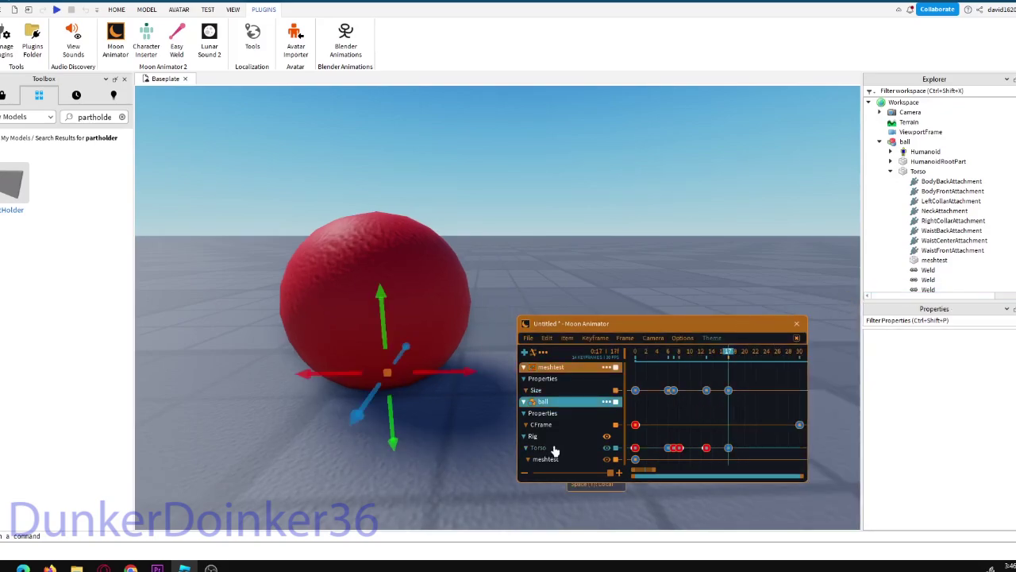
right_click_drag(555, 311, 555, 310)
left_click_drag(430, 404, 429, 377)
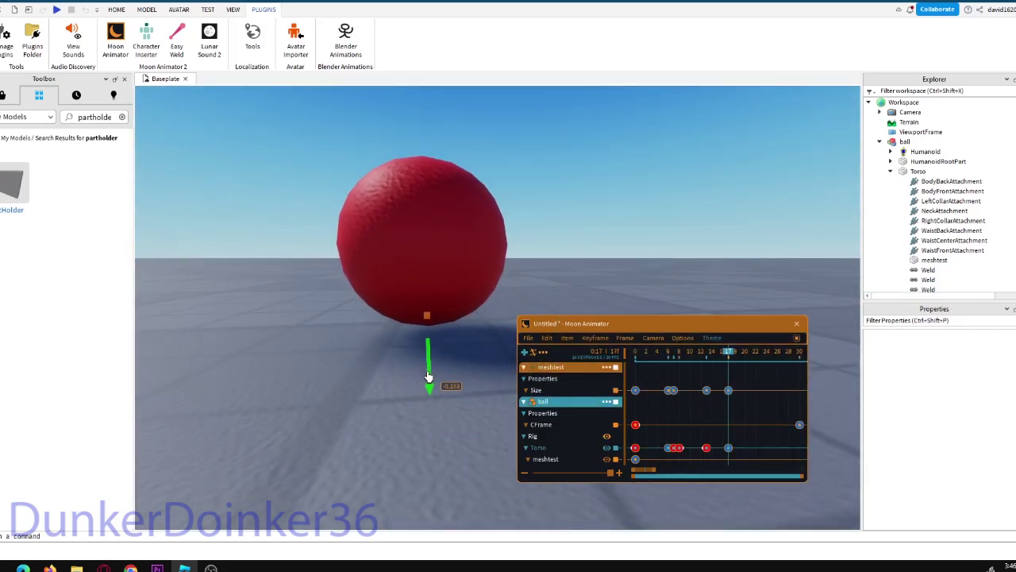
Squash the meshtest ball at frame 18 by reducing its height and widening it evenly along both horizontal axes.
left_click(565, 389)
left_click(733, 355)
left_click(934, 260)
left_click(696, 392)
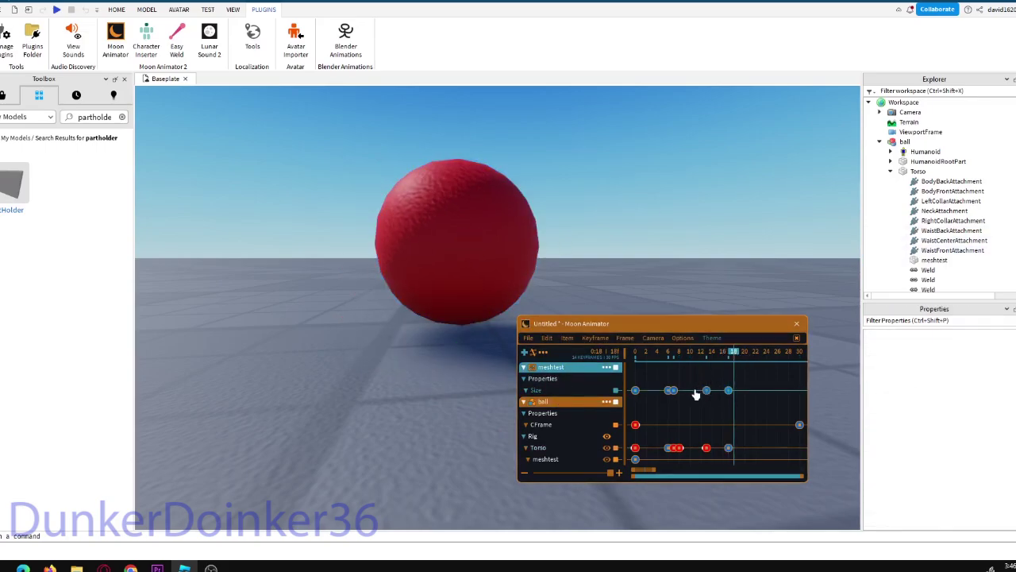
left_click(934, 260)
right_click_drag(613, 199, 602, 200)
left_click_drag(432, 173, 444, 209)
right_click_drag(464, 205, 470, 205)
left_click_drag(529, 250, 536, 253, "ctrl")
left_click_drag(389, 346, 387, 371, "ctrl")
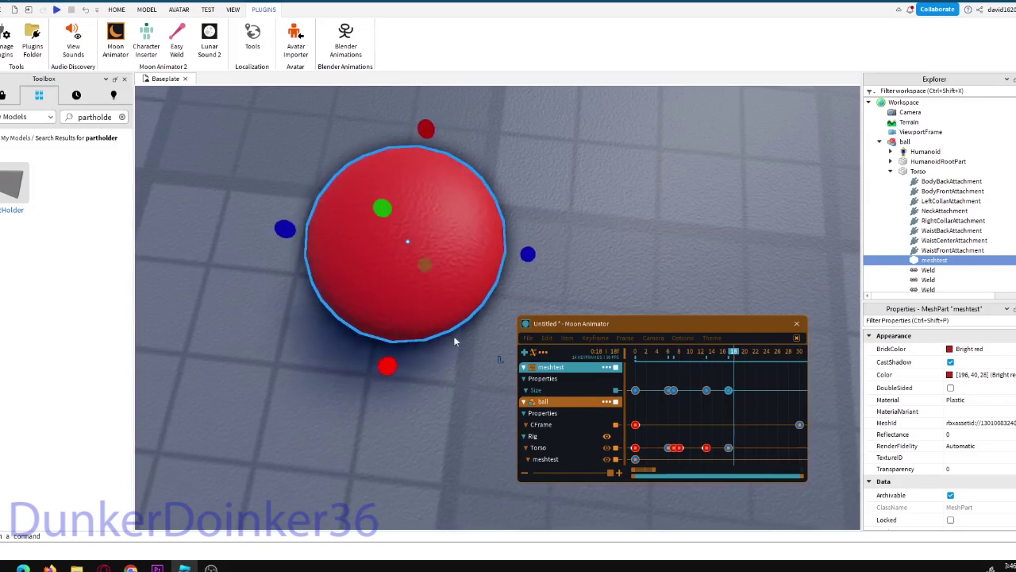
right_click_drag(578, 288, 500, 261)
Lower the Torso at frame 18 so the squashed ball rests on the baseplate.
left_click(569, 453)
left_click(562, 450)
left_click_drag(408, 220, 406, 236)
right_click_drag(407, 237, 402, 226)
left_click_drag(477, 201, 476, 196)
right_click_drag(619, 200, 626, 205)
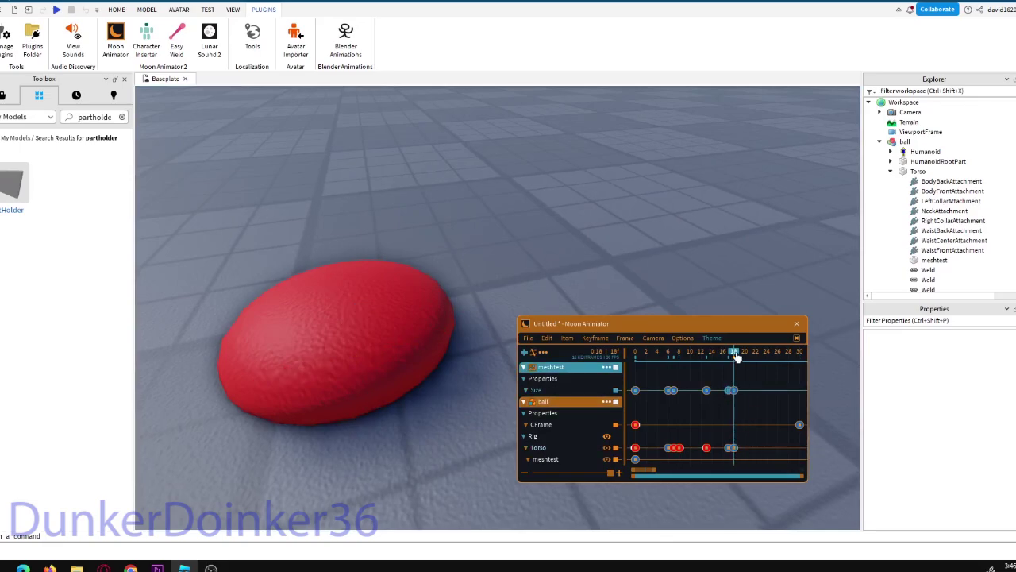
Paste the ball's original Size keyframe at frame 24, and select the Torso track at frame 19.
left_click(766, 360)
key("ctrl+v")
left_click_drag(766, 359, 739, 370)
right_click_drag(640, 294, 646, 341)
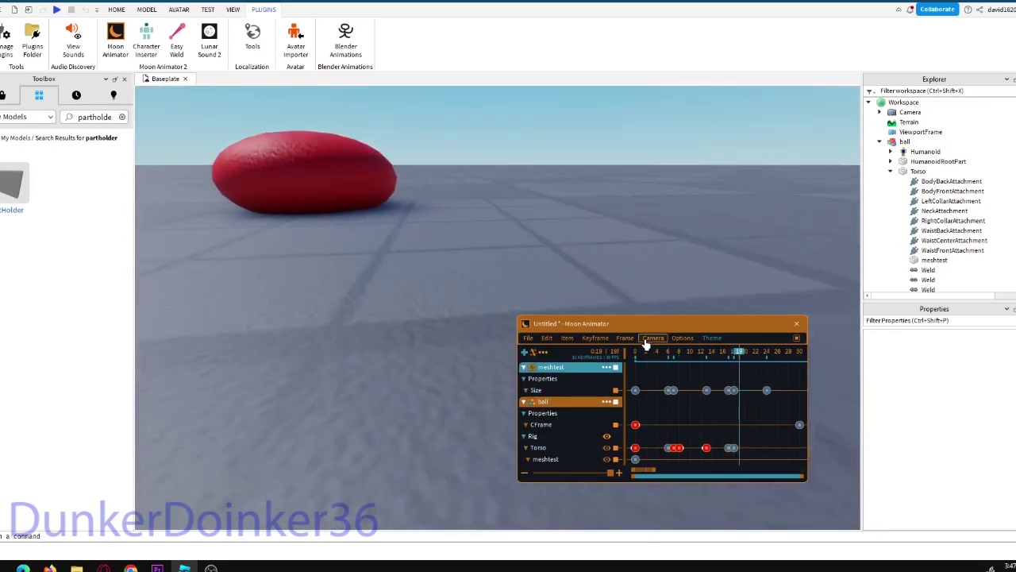
left_click(554, 449)
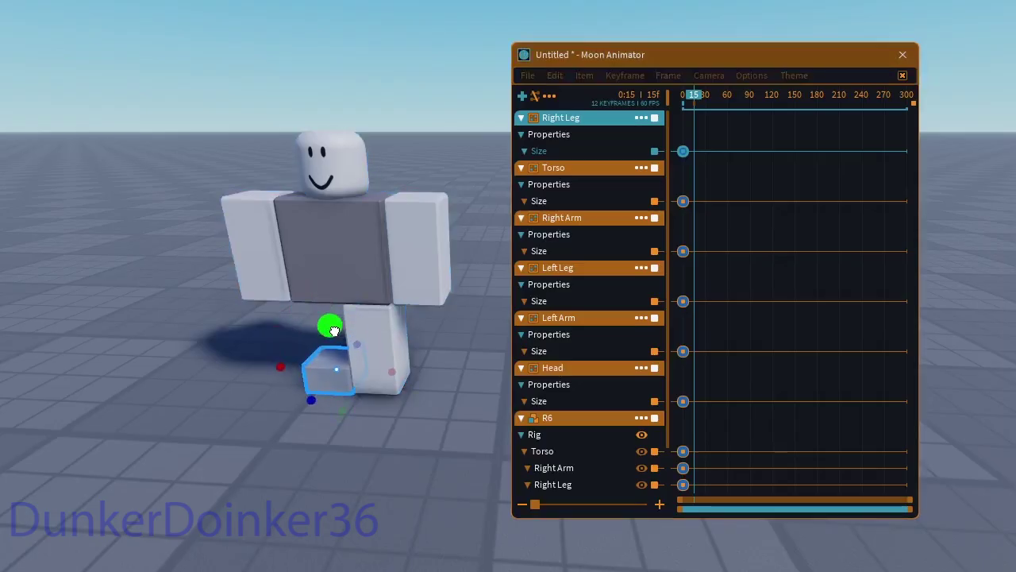
Enlarge the R6 rig's flattened Right Leg mesh horizontally at frame 15 into a wide slab, and select its Size track.
scroll(266, 329, "up", 5)
left_click_drag(220, 259, 179, 253)
left_click_drag(246, 313, 216, 345)
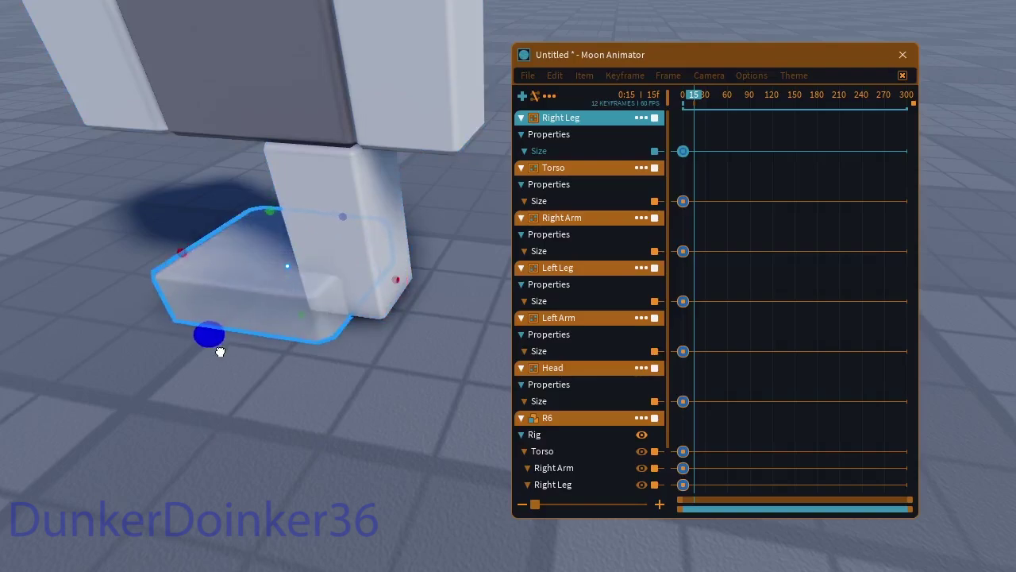
left_click(601, 152)
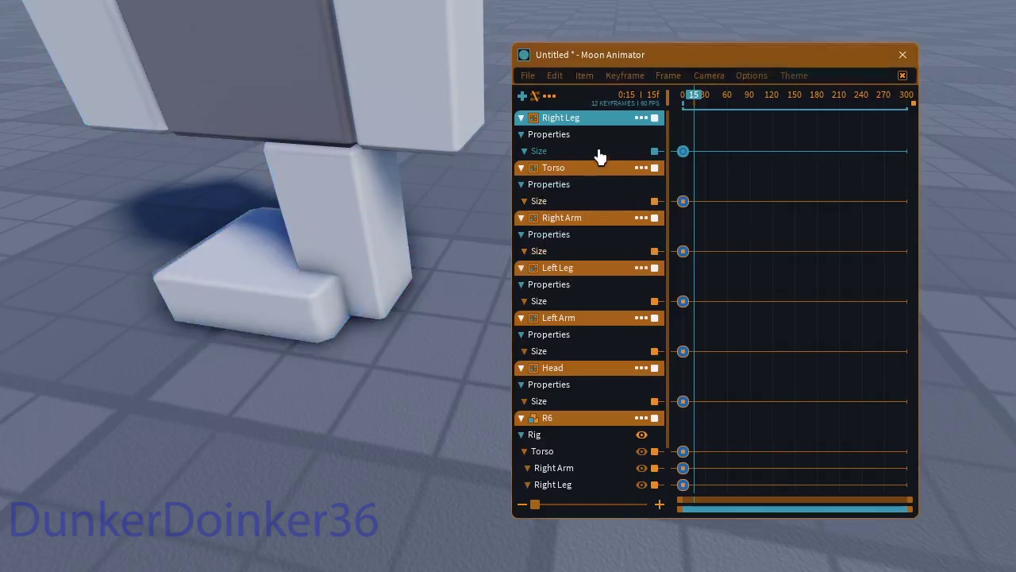